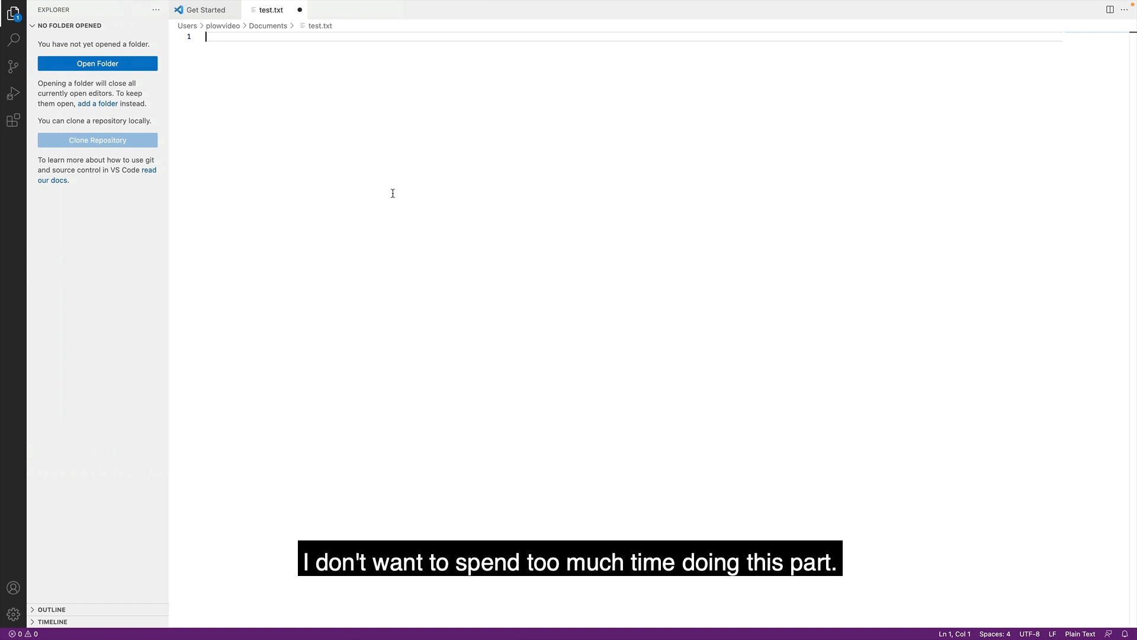
pyautogui.write('https://www.google.com/maps/@35.4177346,-97.7161635,12.42z')
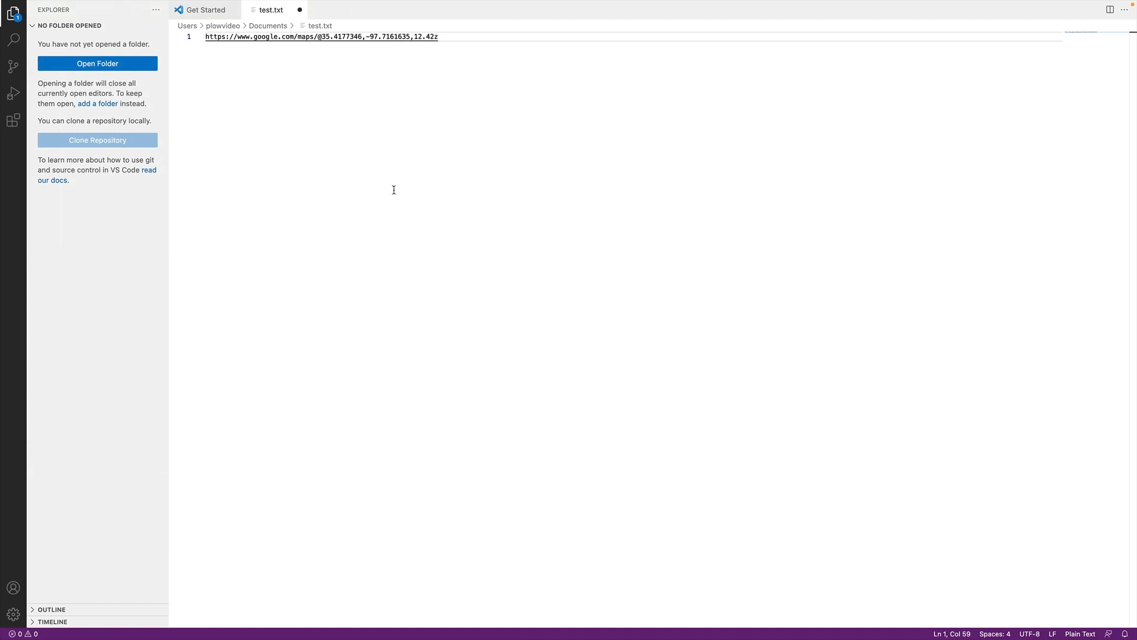
pyautogui.press('super+Tab')
pyautogui.press('super+Tab')
pyautogui.click(718, 376)
pyautogui.scroll(1, 718, 376)
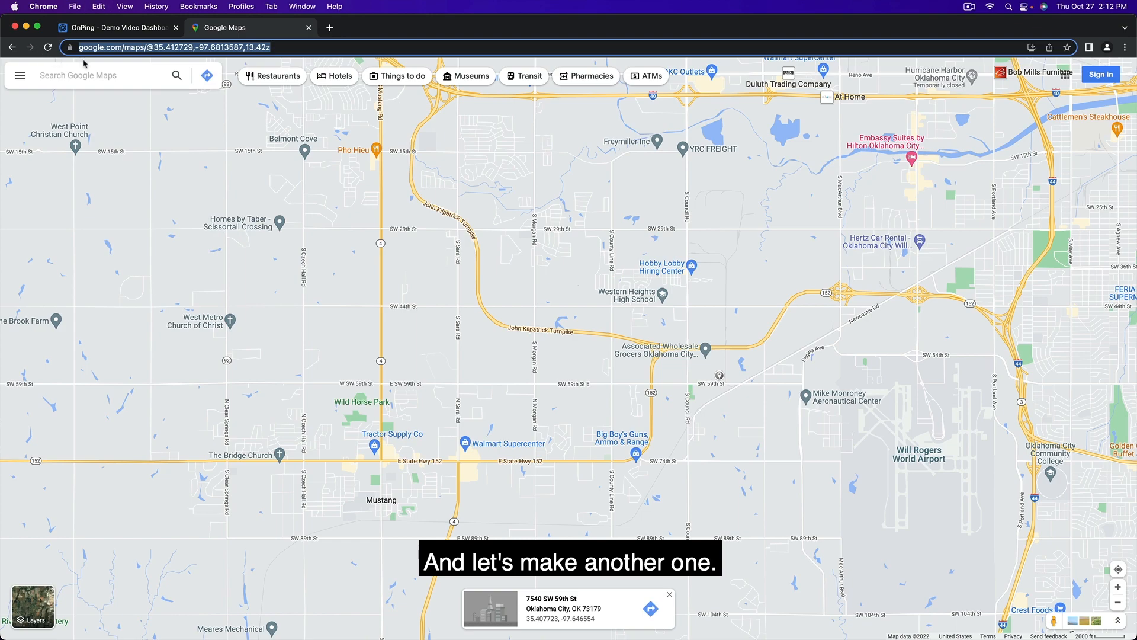
pyautogui.press('super+Tab')
pyautogui.press('Return')
pyautogui.write('https://www.google.com/maps/@35.412729,-97.6813587,13.42z')
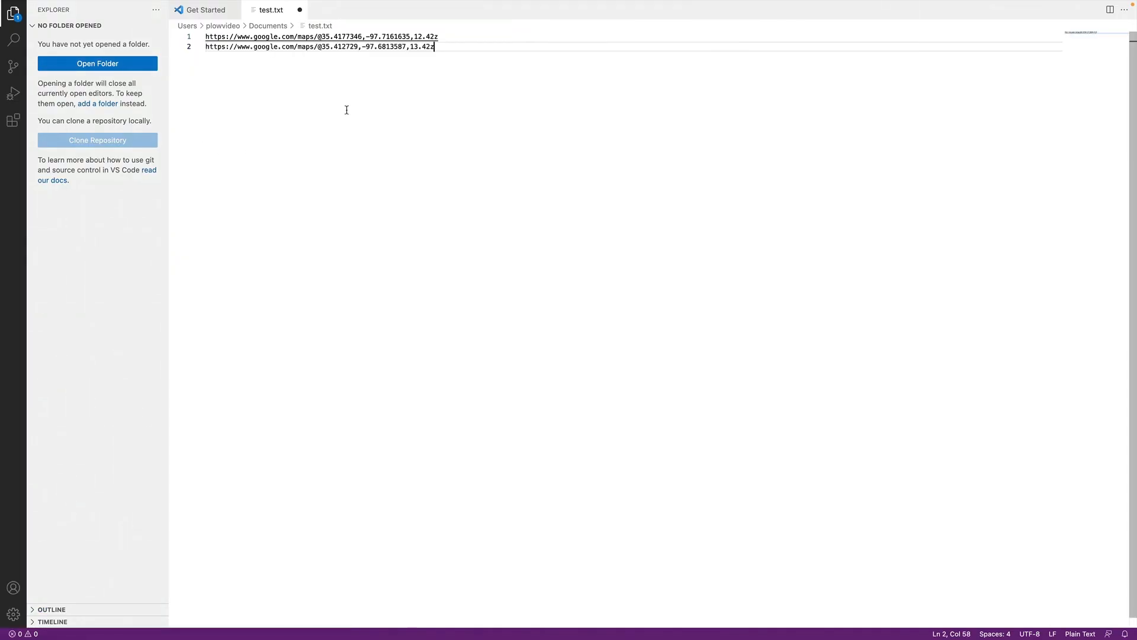
pyautogui.press('super+Tab')
pyautogui.scroll(1, 624, 232)
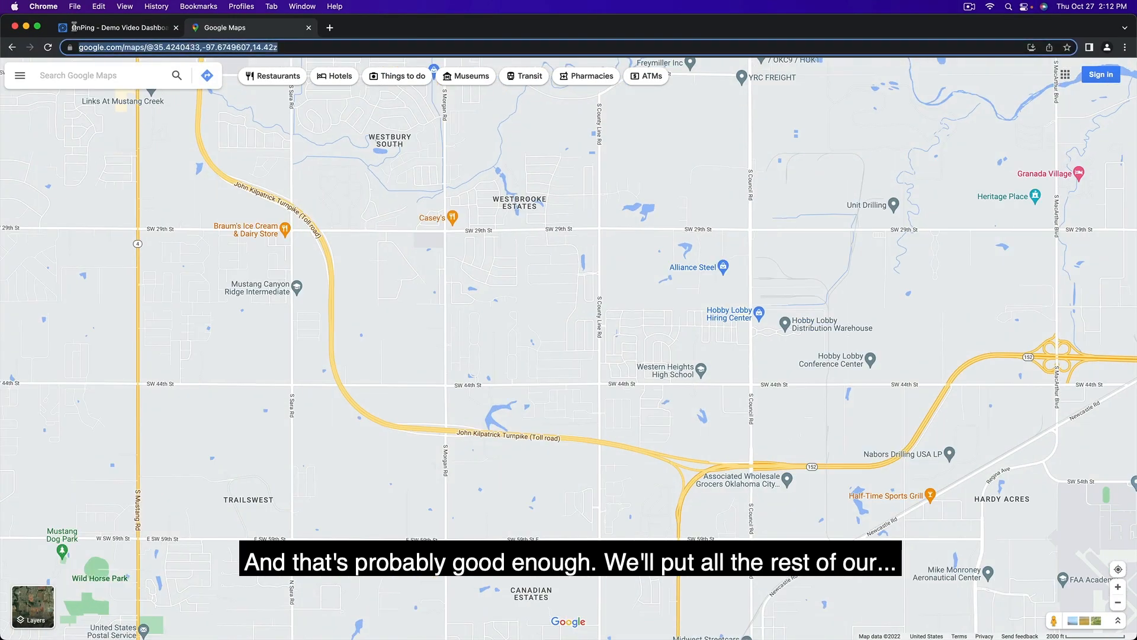
pyautogui.press('super+Tab')
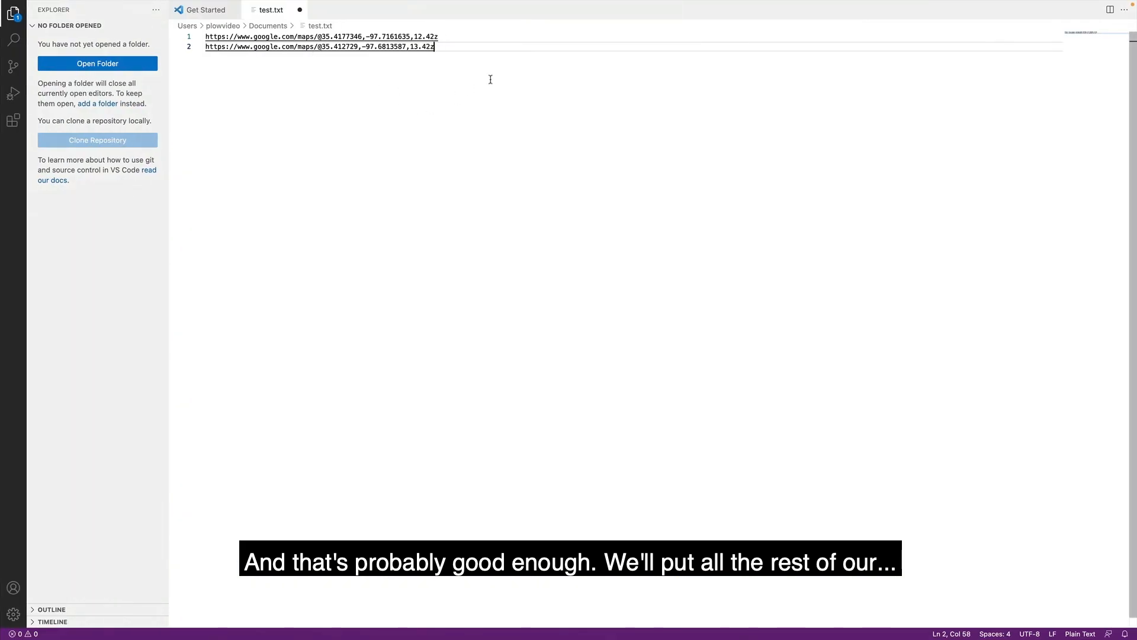
pyautogui.press('Return')
pyautogui.write('https://www.google.com/maps/@35.4240433,-97.6749607,14.42z')
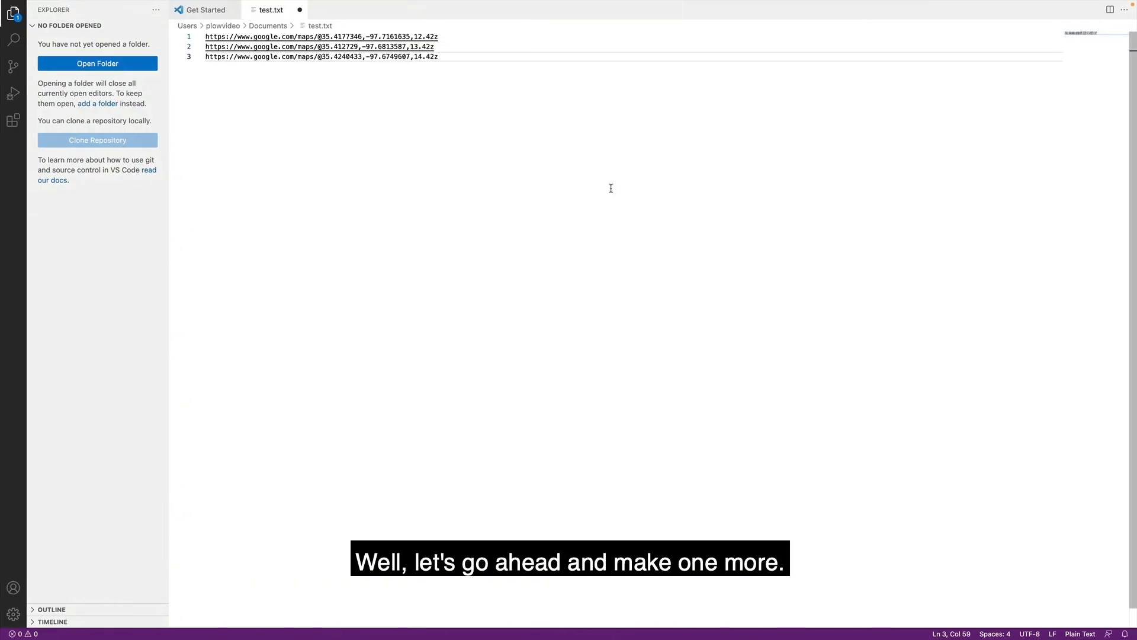
pyautogui.press('super+Tab')
pyautogui.press('super+Tab')
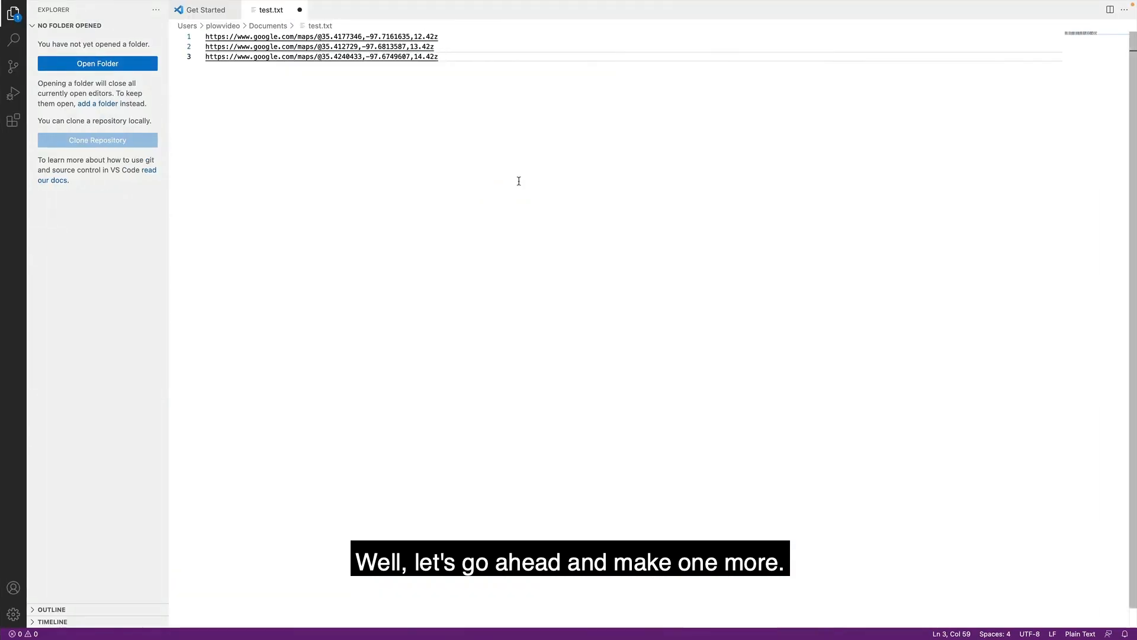
# - Remove the URL prefix before the coordinates on the first line of test.txt and label the line "Oven"
pyautogui.click(320, 37)
pyautogui.hotkey('shift', 'Home')
pyautogui.press('BackSpace')
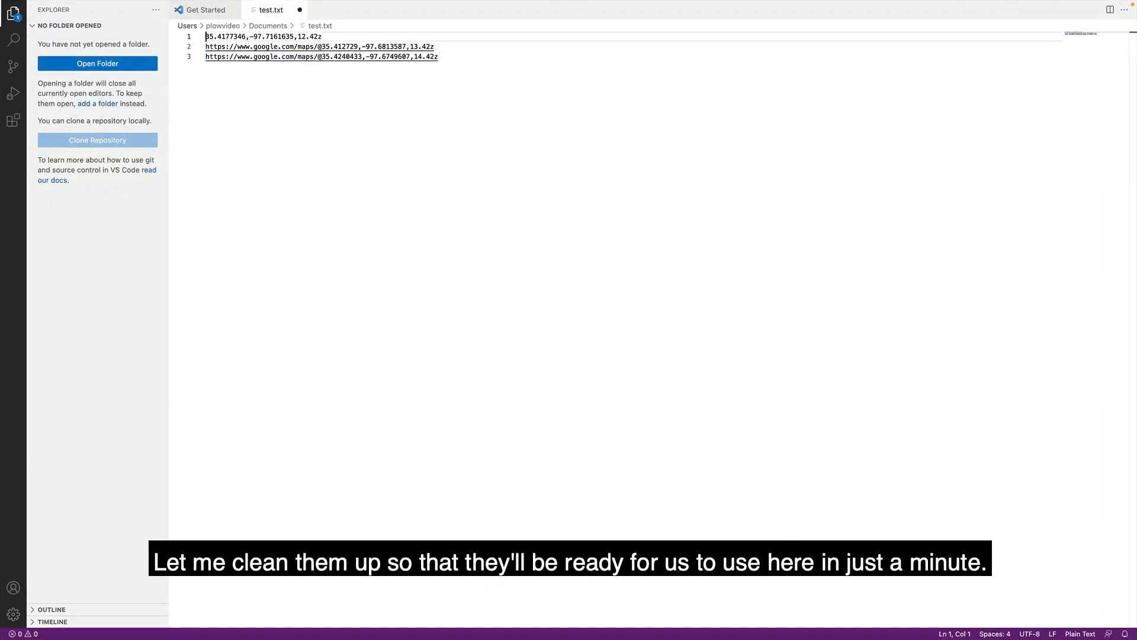
pyautogui.write('Oven')
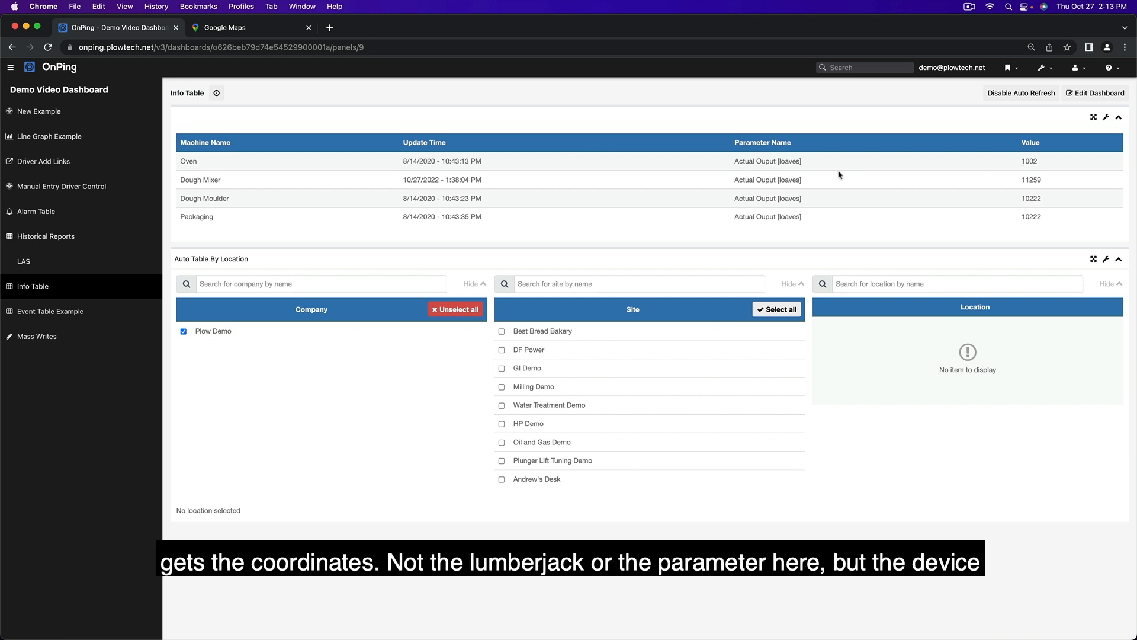
# - In OnPing, open the manual entry parameters page from Driver Add Links and select the Best Bread Bakery site
pyautogui.click(84, 168)
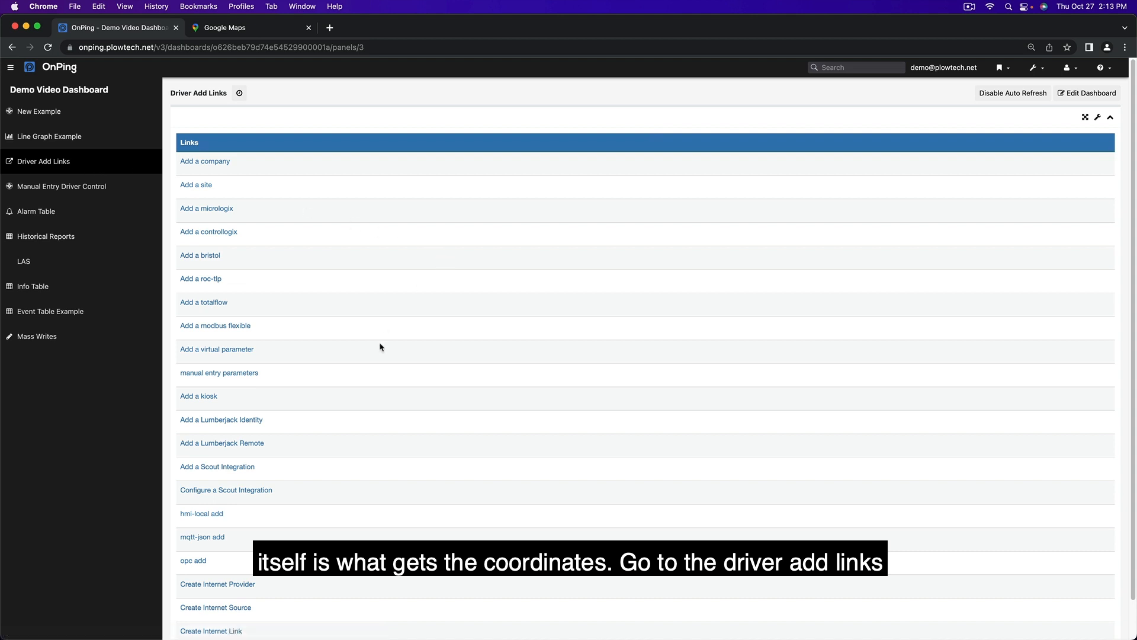
pyautogui.scroll(-2, 314, 416)
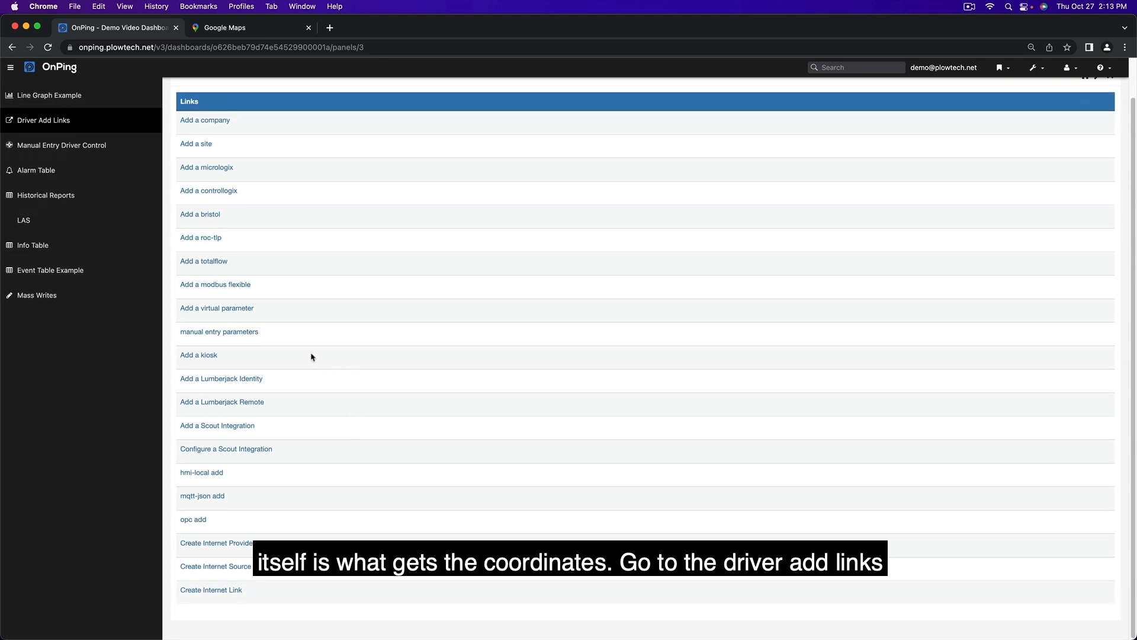
pyautogui.click(208, 332)
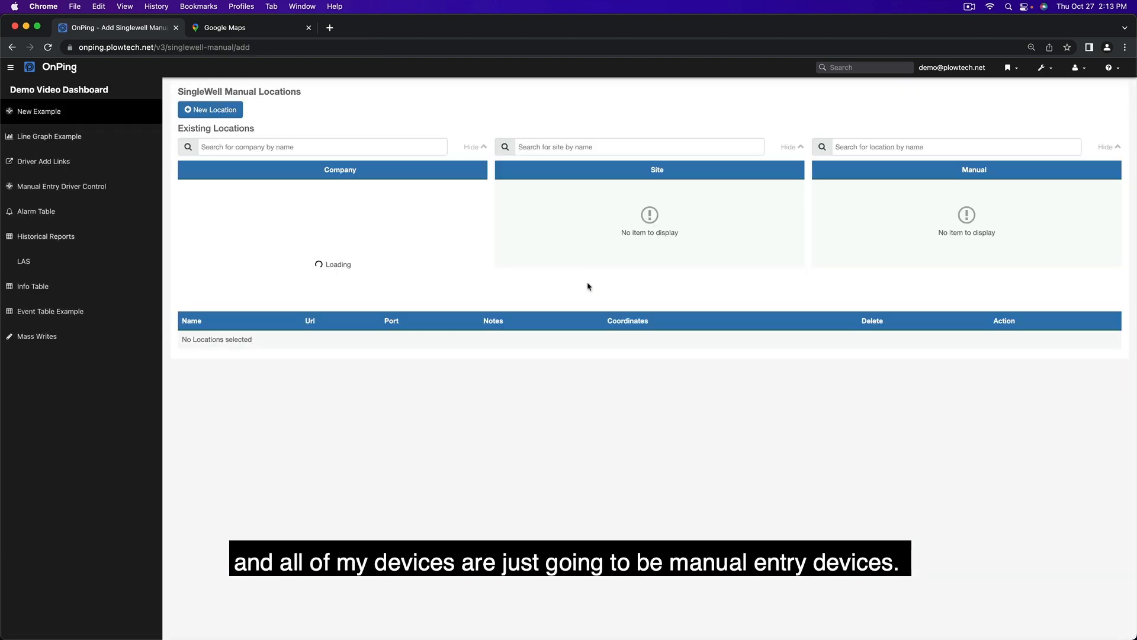
pyautogui.click(557, 194)
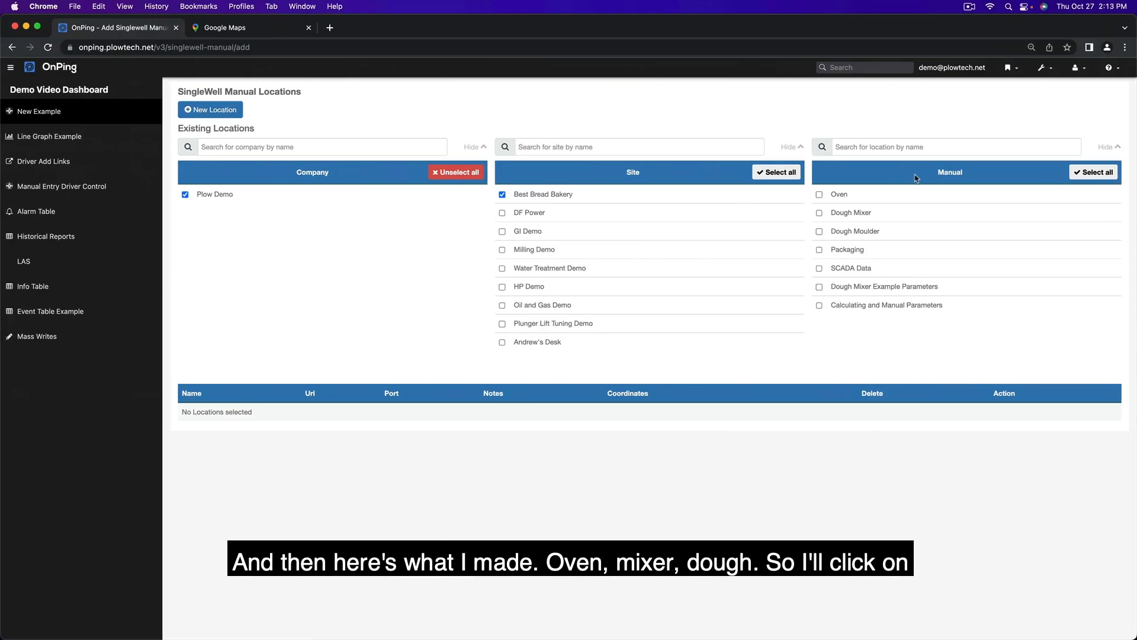
# - Open the Oven location for editing and set its latitude to 35.4177346
pyautogui.click(844, 196)
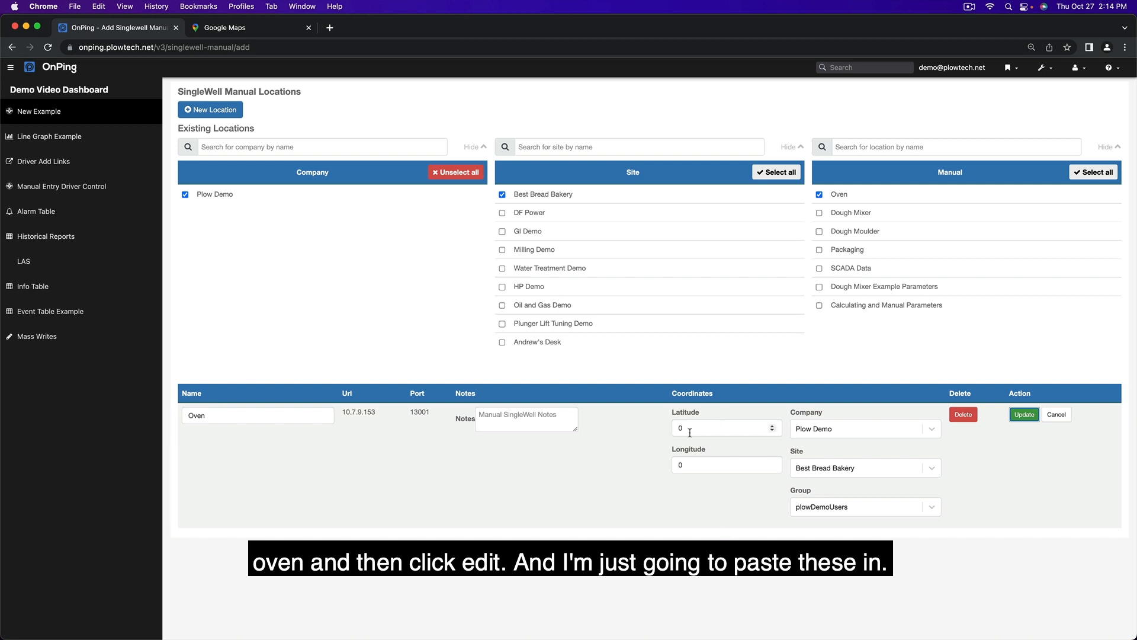
pyautogui.click(738, 434)
pyautogui.press('super+a')
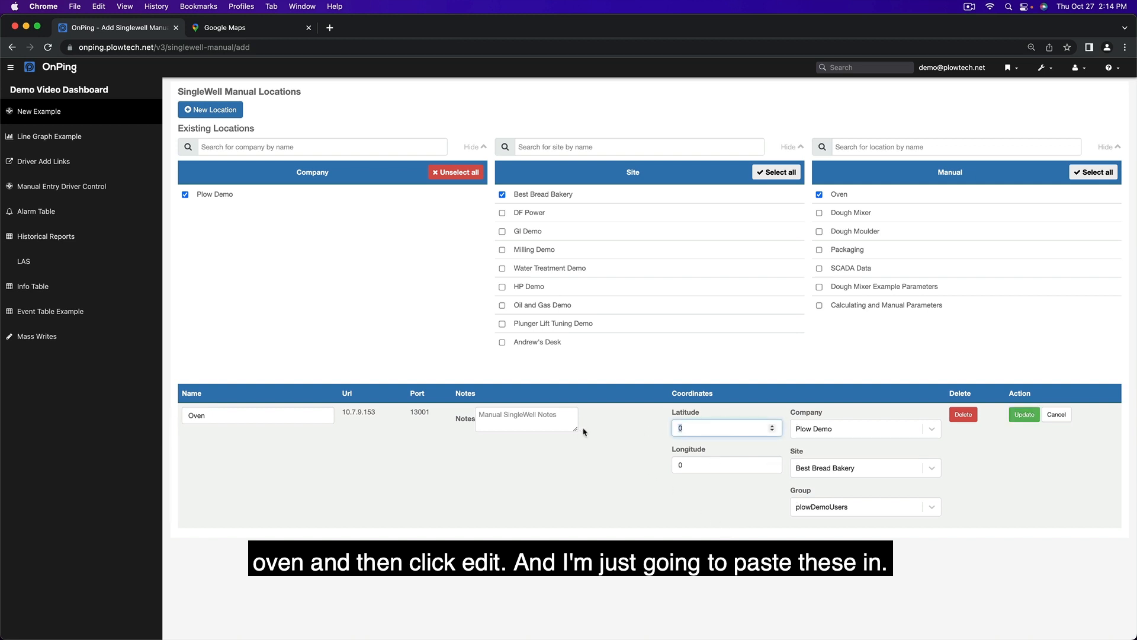
pyautogui.write('35.4177346')
# - Copy the rest of the Oven line from test.txt, set the Oven's longitude to -97.71616351242 and save the update
pyautogui.press('super+Tab')
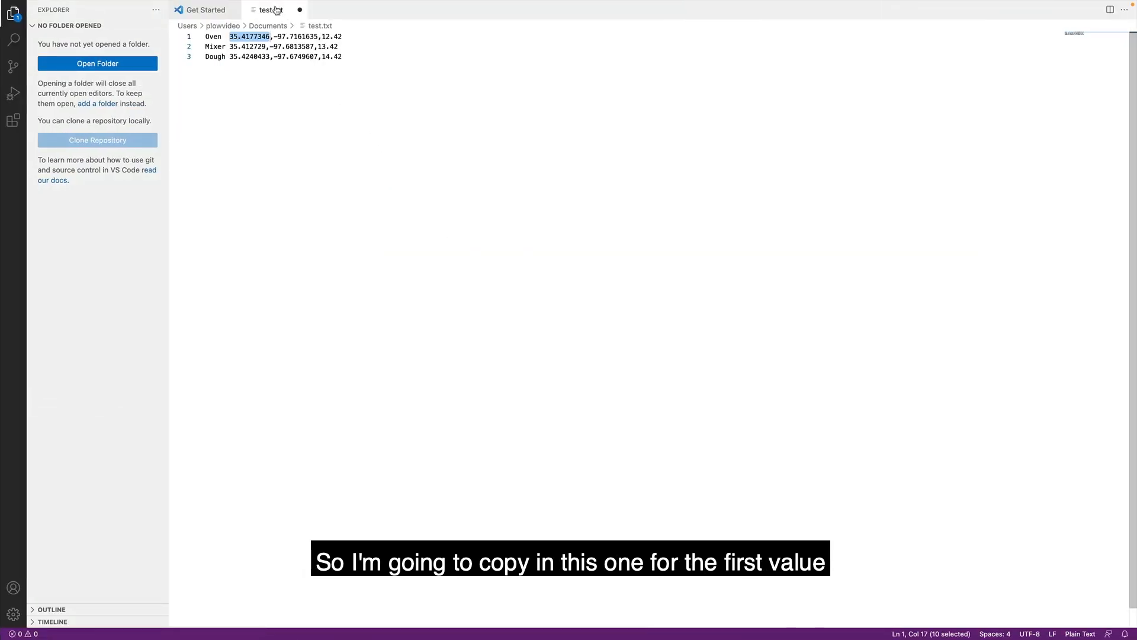
pyautogui.moveTo(273, 37); pyautogui.dragTo(344, 37)
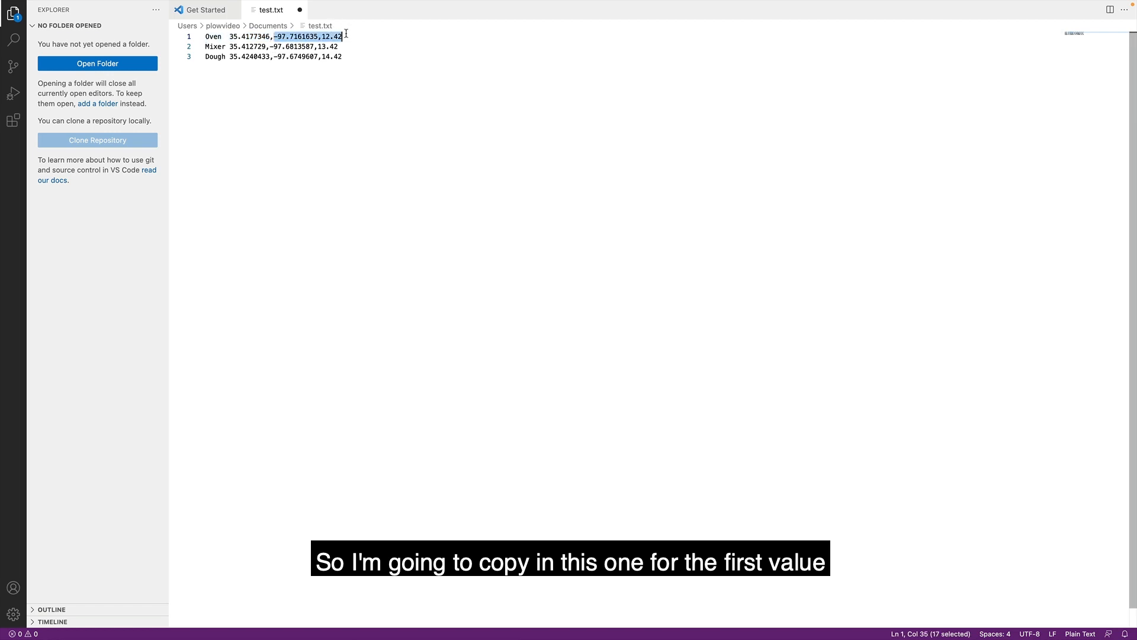
pyautogui.rightClick(340, 40)
pyautogui.click(383, 84)
pyautogui.press('super+Tab')
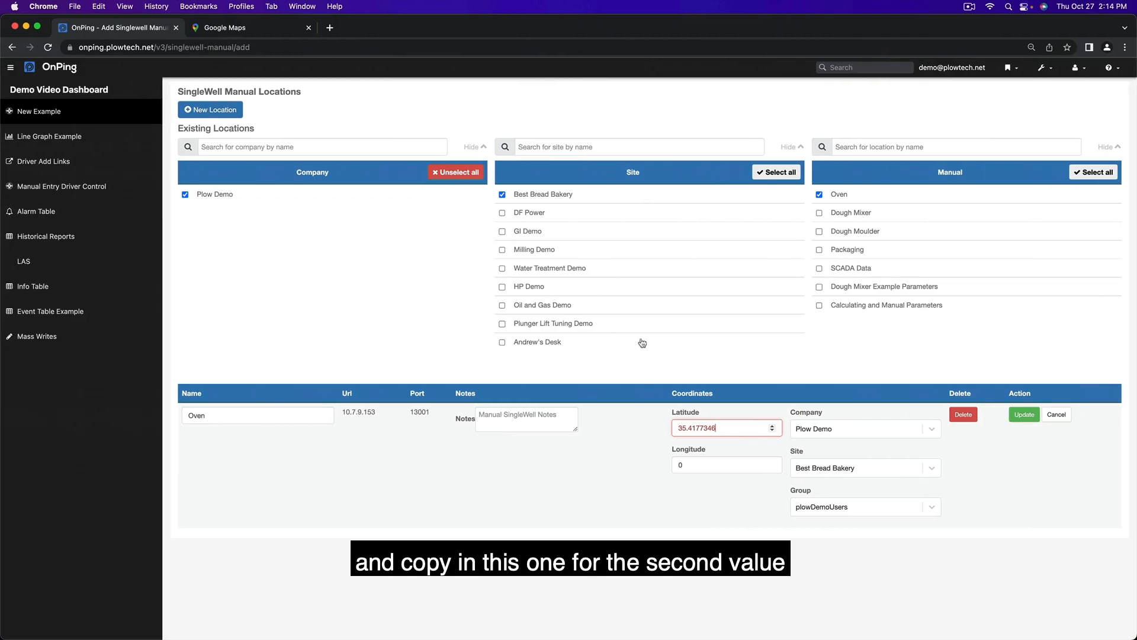
pyautogui.doubleClick(724, 464)
pyautogui.press('super+v')
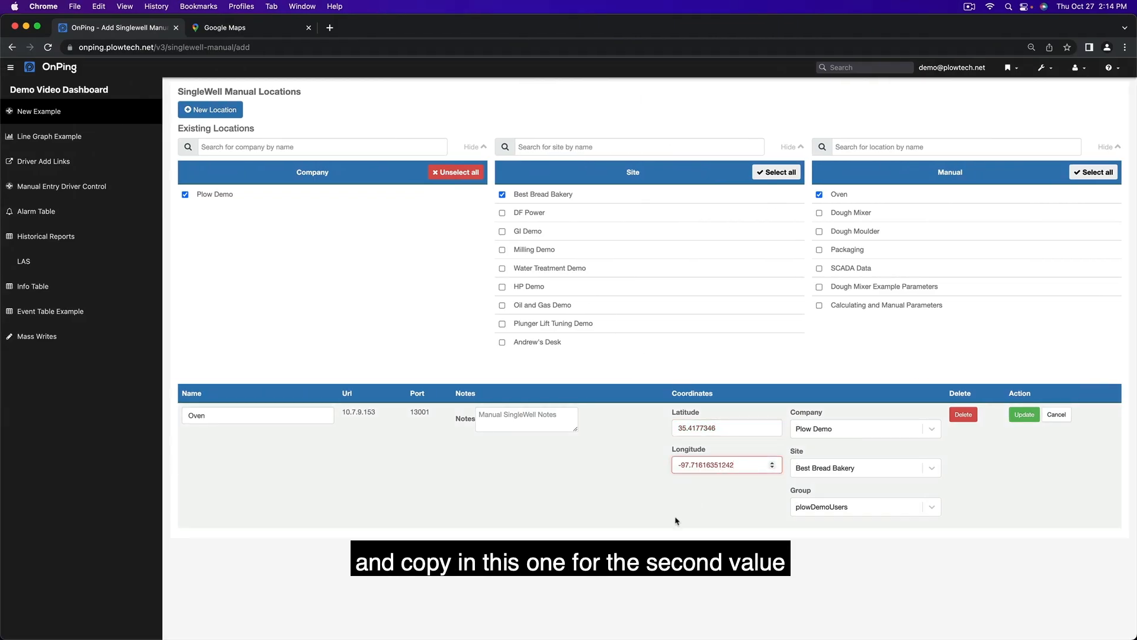
pyautogui.click(1024, 414)
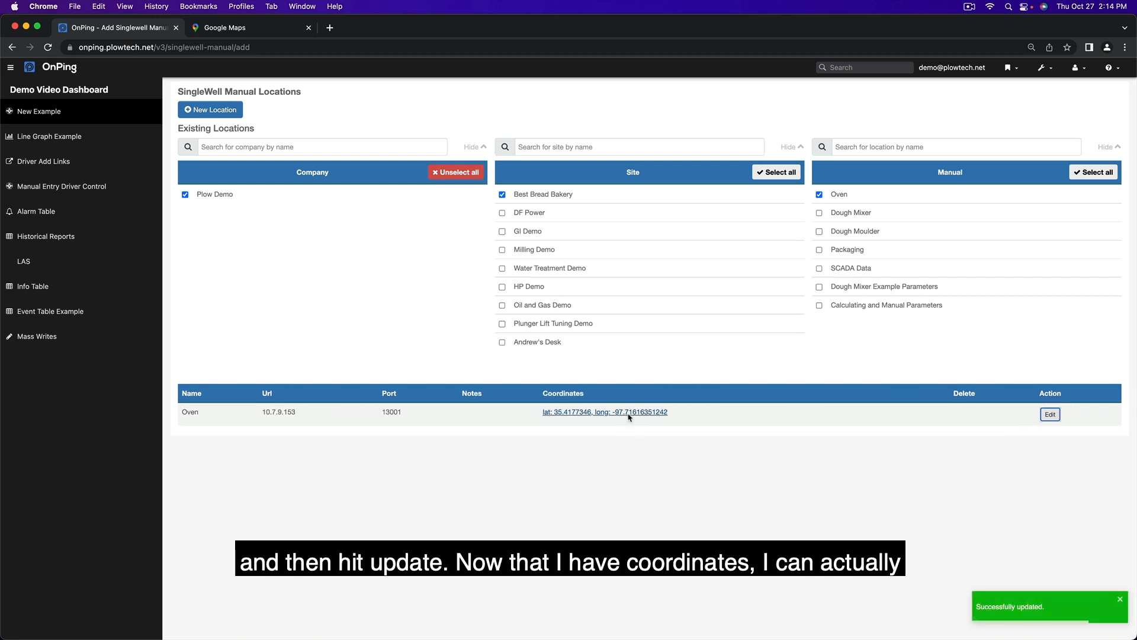
# - Open the Oven's coordinates link to view directions in Google Maps, and return to the OnPing locations page
pyautogui.rightClick(623, 412)
pyautogui.click(658, 421)
pyautogui.click(249, 27)
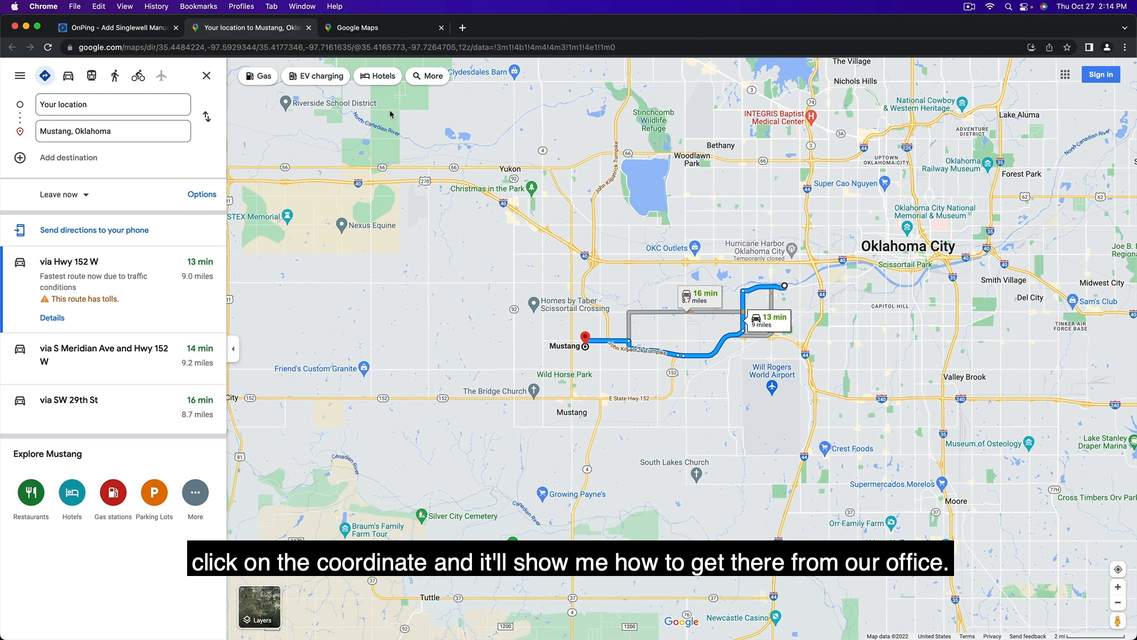
pyautogui.click(110, 27)
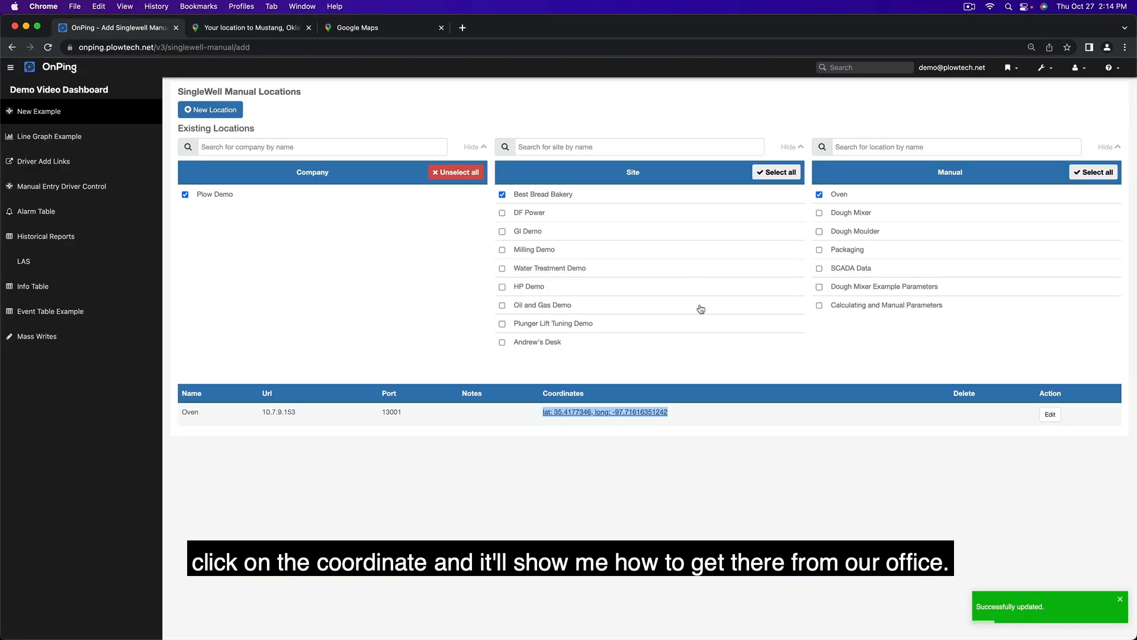
# - Edit the Dough Mixer location instead of the Oven and set its latitude to 35.412729, copied from the Mixer line in test.txt
pyautogui.click(836, 196)
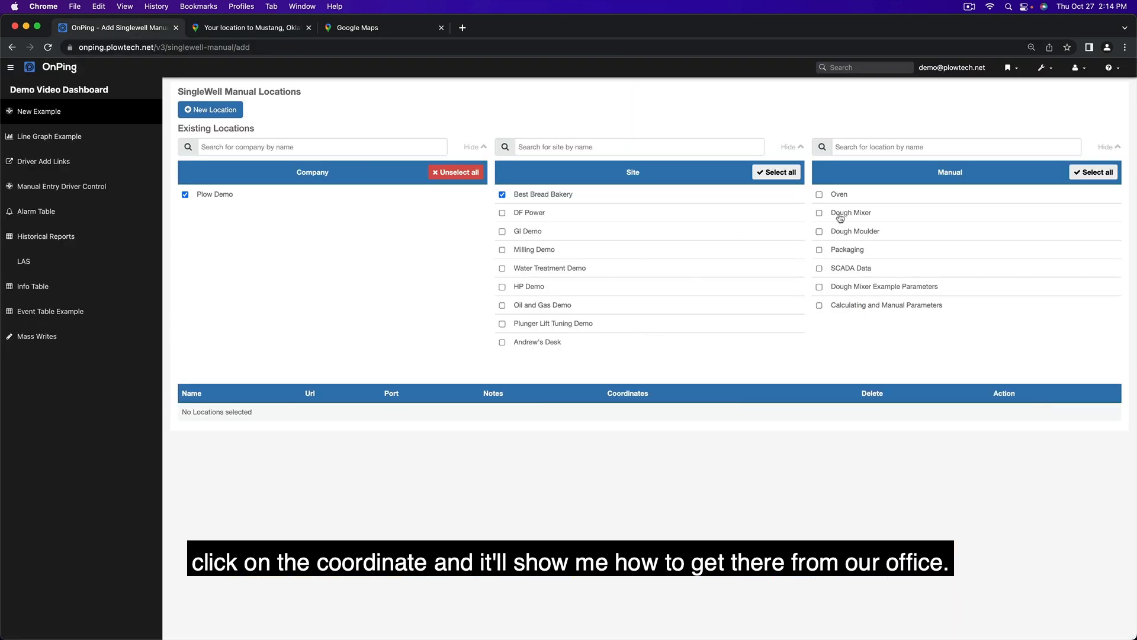
pyautogui.click(840, 218)
pyautogui.click(1030, 415)
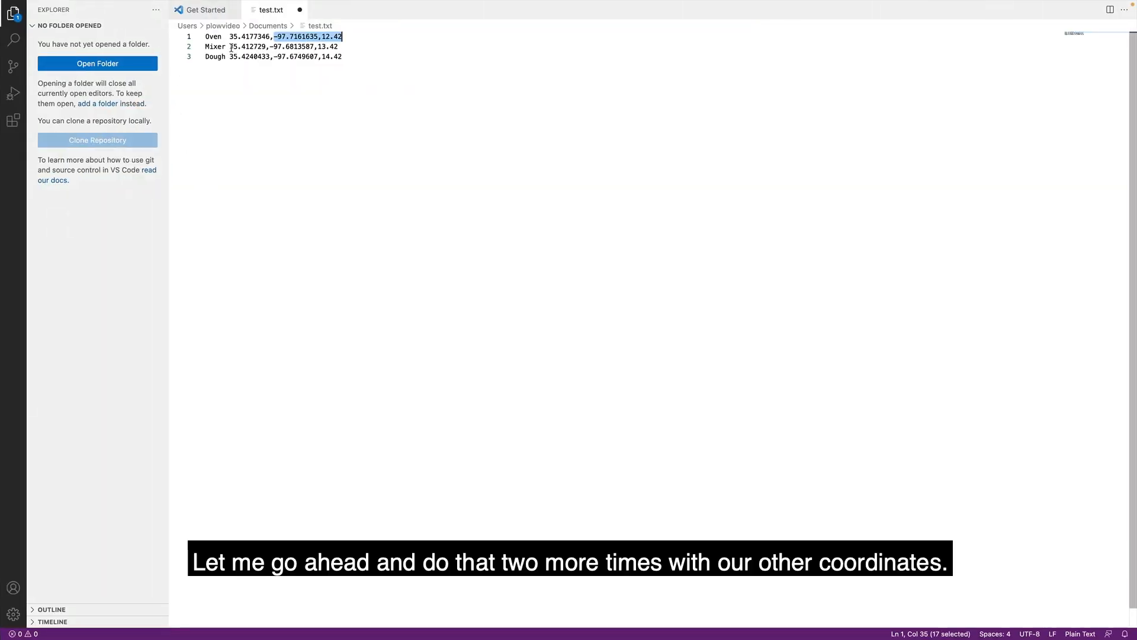
pyautogui.click(232, 47)
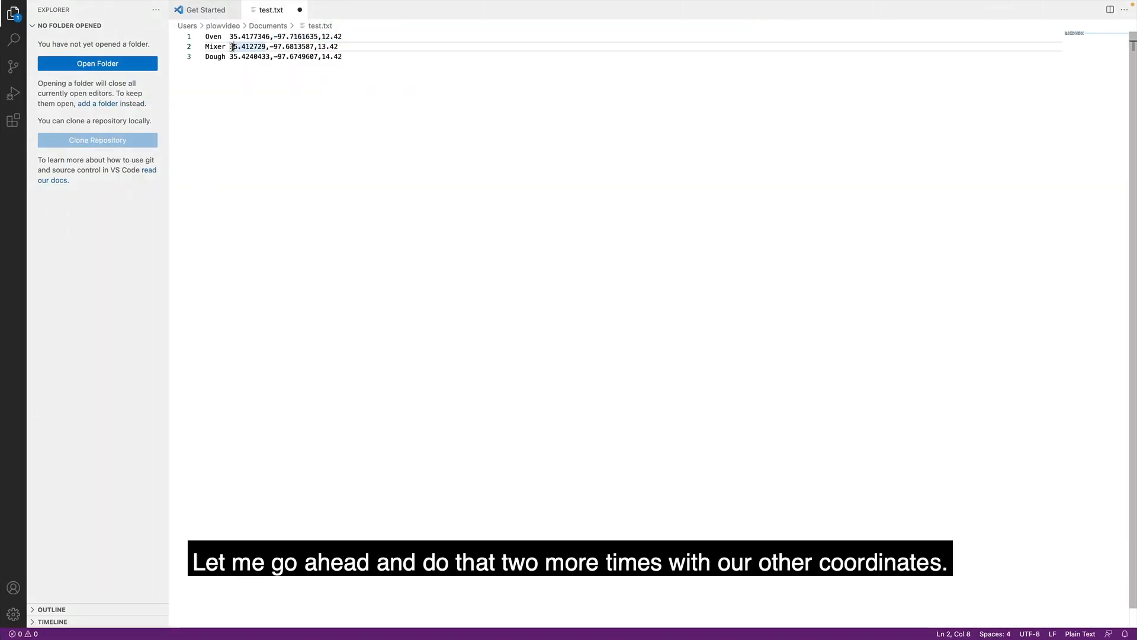
pyautogui.moveTo(232, 46)
pyautogui.mouseDown()
pyautogui.moveTo(265, 47)
pyautogui.moveTo(229, 46)
pyautogui.mouseUp()
pyautogui.press('super+c')
pyautogui.click(265, 46)
pyautogui.rightClick(229, 46)
pyautogui.click(248, 96)
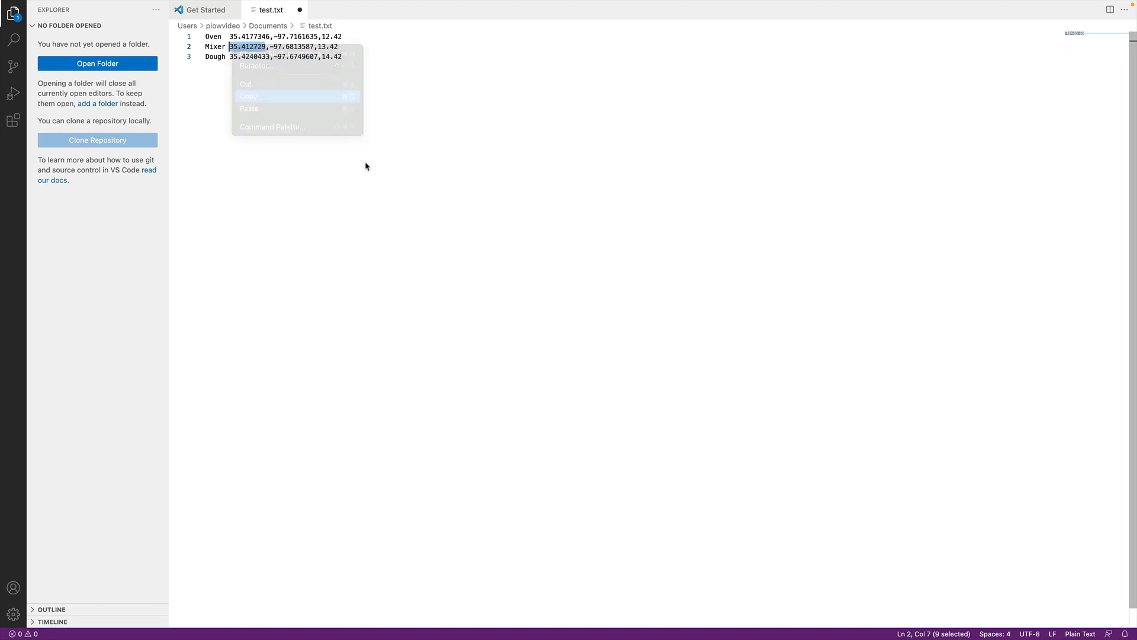
pyautogui.hotkey('ctrl', 'Left')
pyautogui.moveTo(687, 427); pyautogui.dragTo(652, 434)
pyautogui.press('super+v')
# - Copy the rest of the Mixer line, set the Dough Mixer's longitude to -97.68135871342 and save the update
pyautogui.hotkey('ctrl', 'Right')
pyautogui.moveTo(270, 47); pyautogui.dragTo(330, 43)
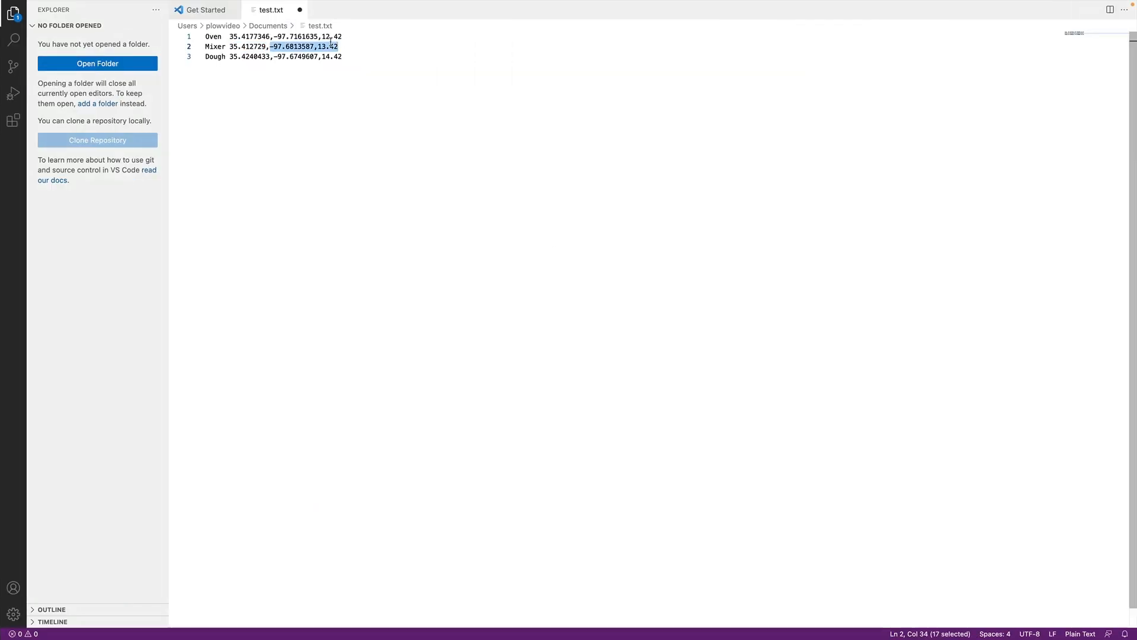
pyautogui.rightClick(330, 43)
pyautogui.click(356, 96)
pyautogui.hotkey('ctrl', 'Left')
pyautogui.click(673, 468)
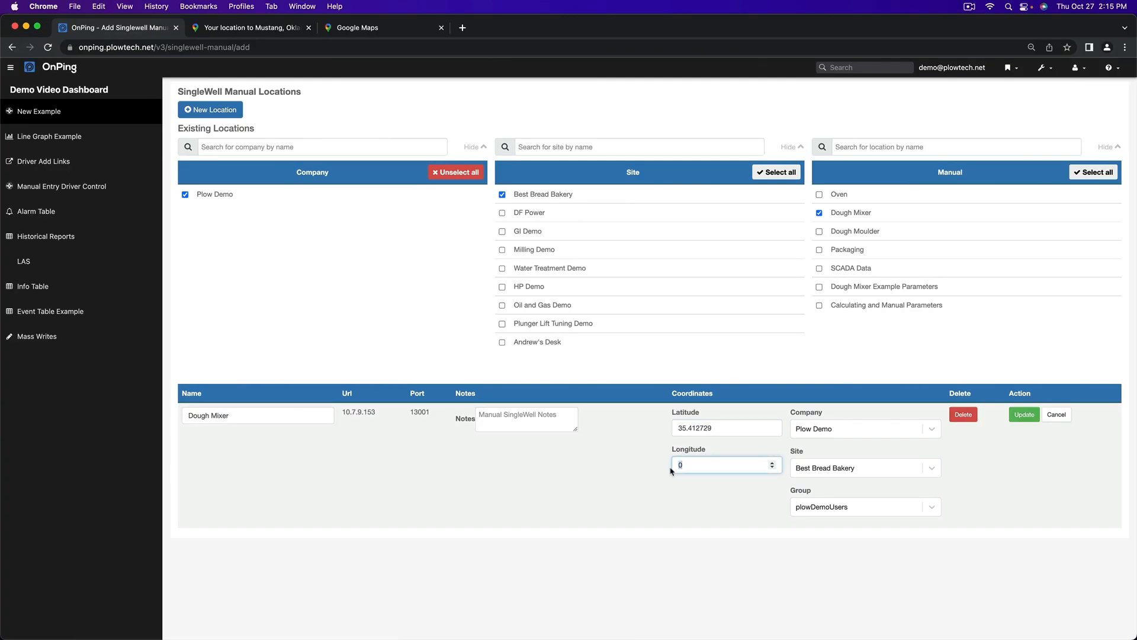
pyautogui.press('super+v')
pyautogui.click(1028, 414)
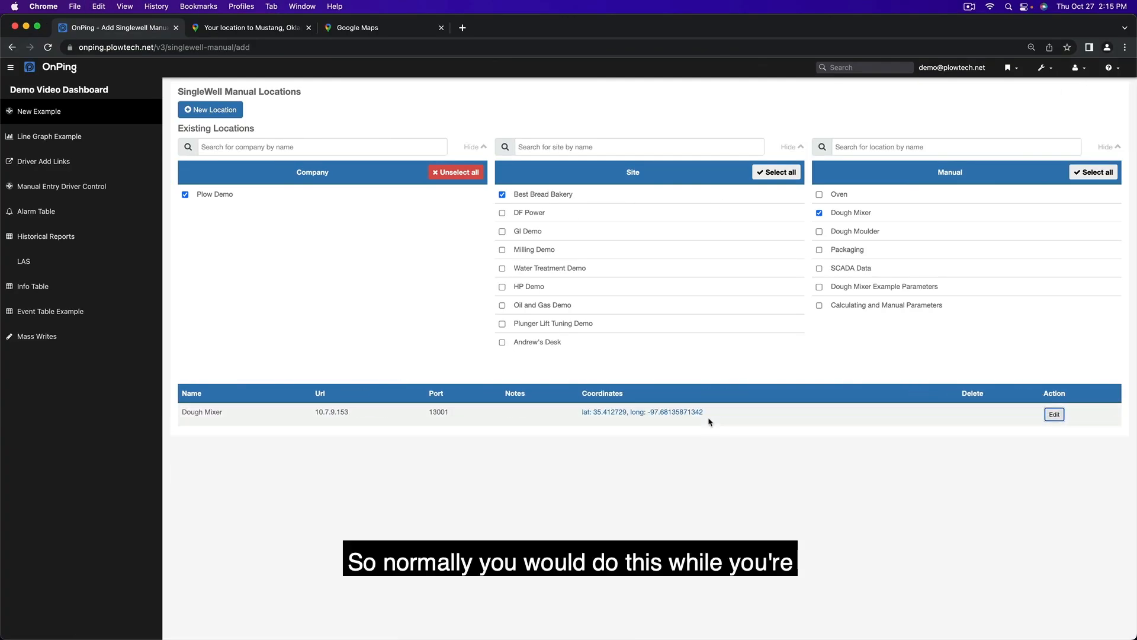
# - Edit the Dough Moulder location instead of the Dough Mixer and set its latitude to 35.4240433, copied from test.txt
pyautogui.click(819, 232)
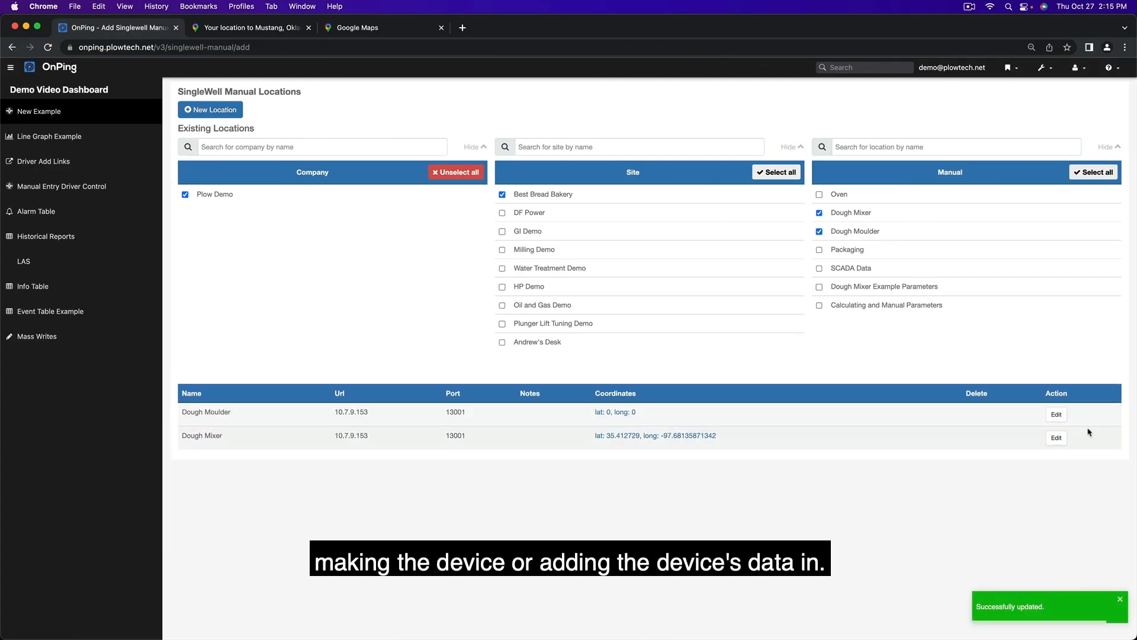
pyautogui.click(835, 214)
pyautogui.click(1034, 416)
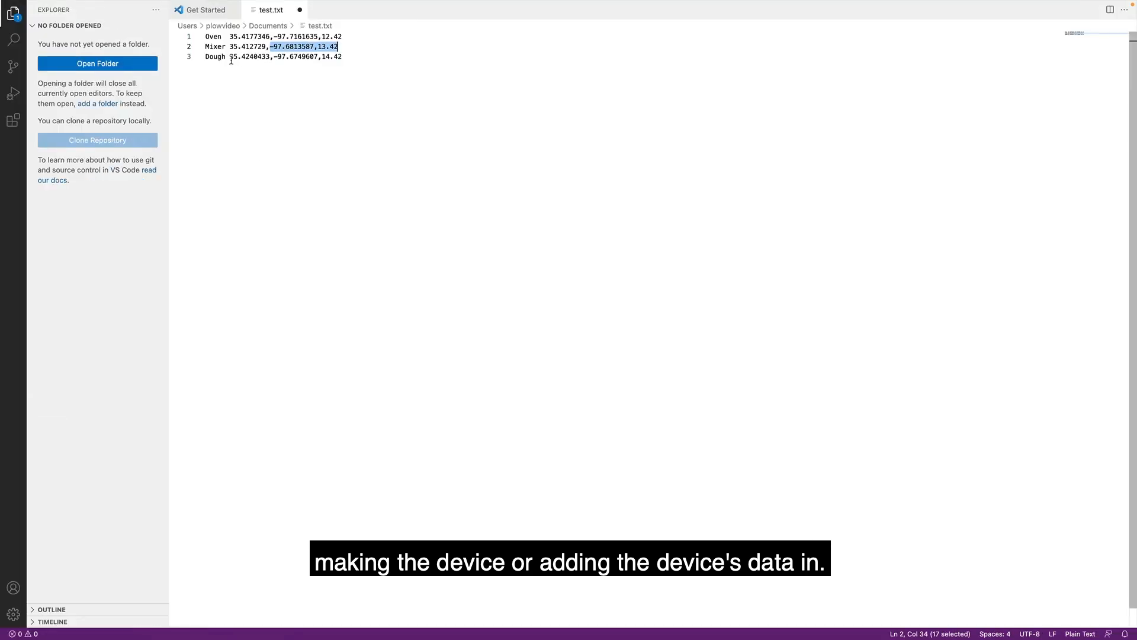
pyautogui.rightClick(269, 51)
pyautogui.click(292, 98)
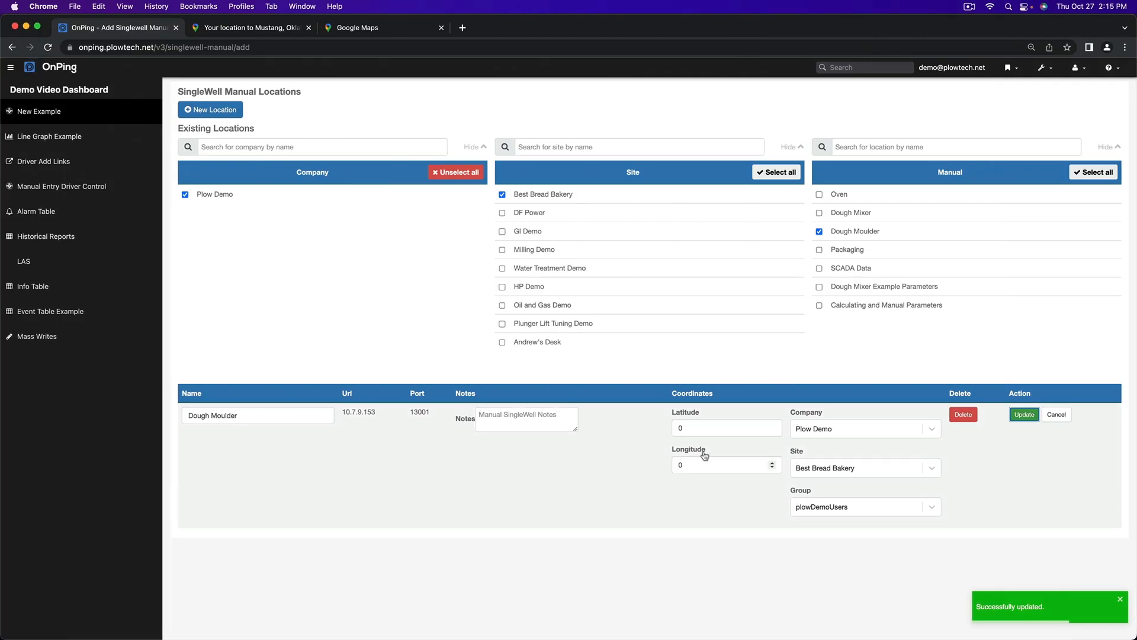
pyautogui.click(691, 428)
pyautogui.press('super+v')
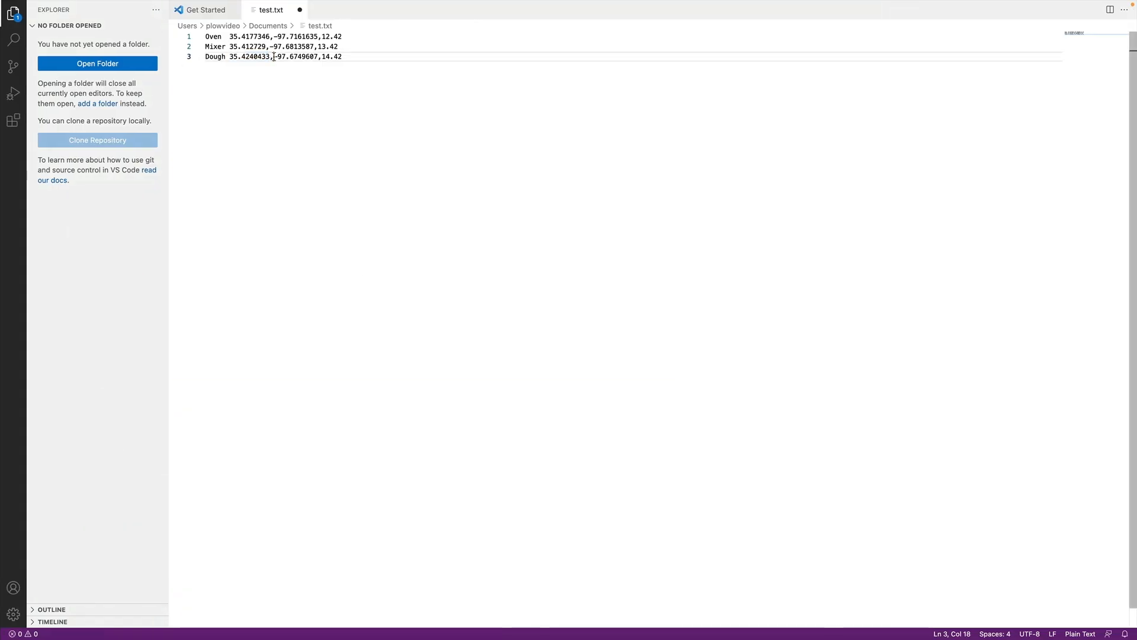
# - Copy the rest of the Dough line, set the Dough Moulder's longitude to -97.67496071442 and save the update
pyautogui.moveTo(275, 56); pyautogui.dragTo(355, 57)
pyautogui.click(710, 465)
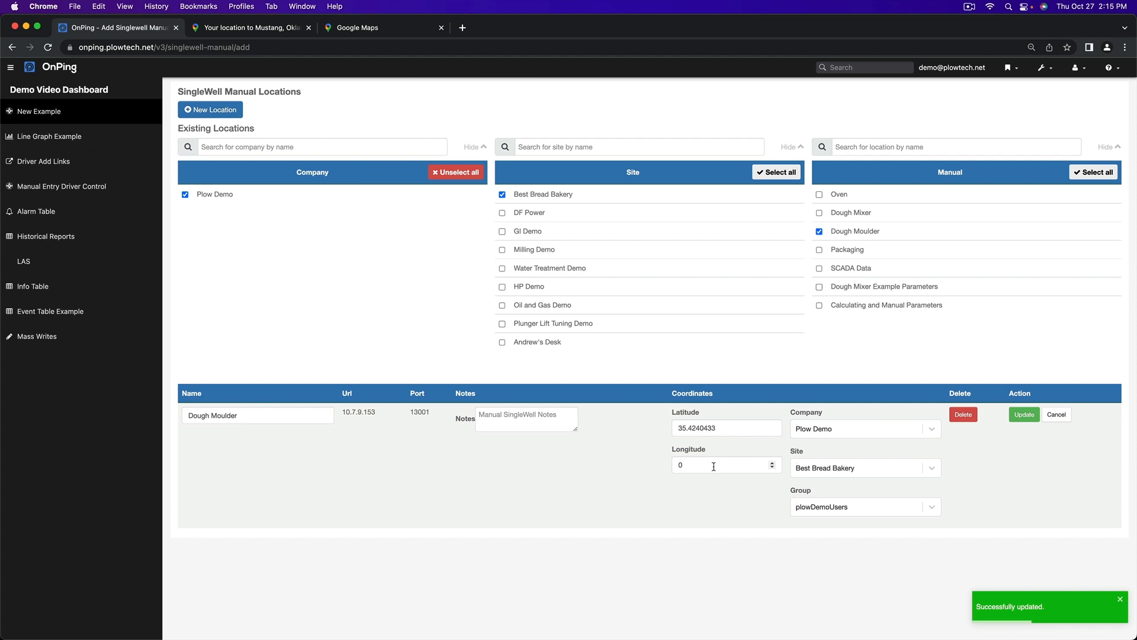
pyautogui.press('super+v')
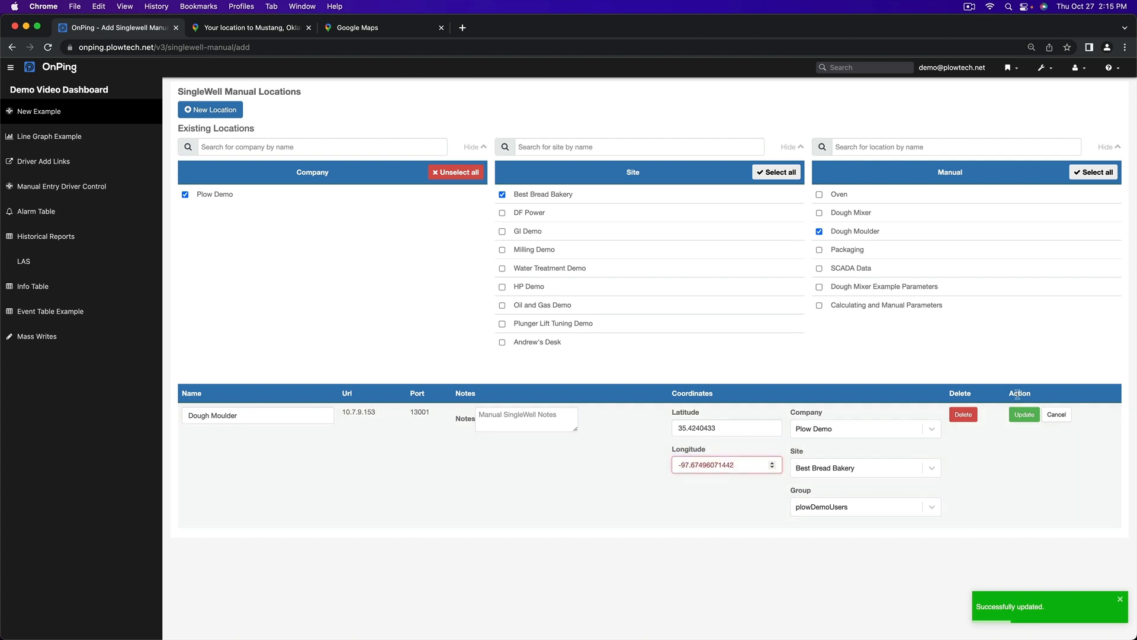
pyautogui.click(1024, 413)
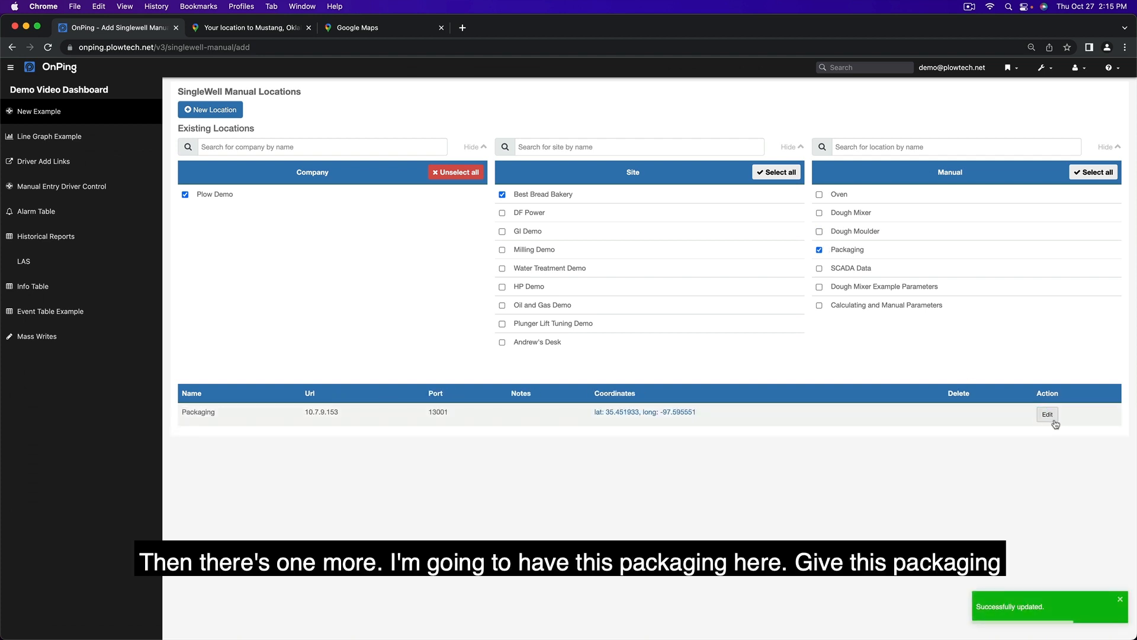
# - Edit the Packaging location instead of the Dough Moulder and set its latitude to 35.4240433, copied from the Dough line in test.txt
pyautogui.click(1050, 416)
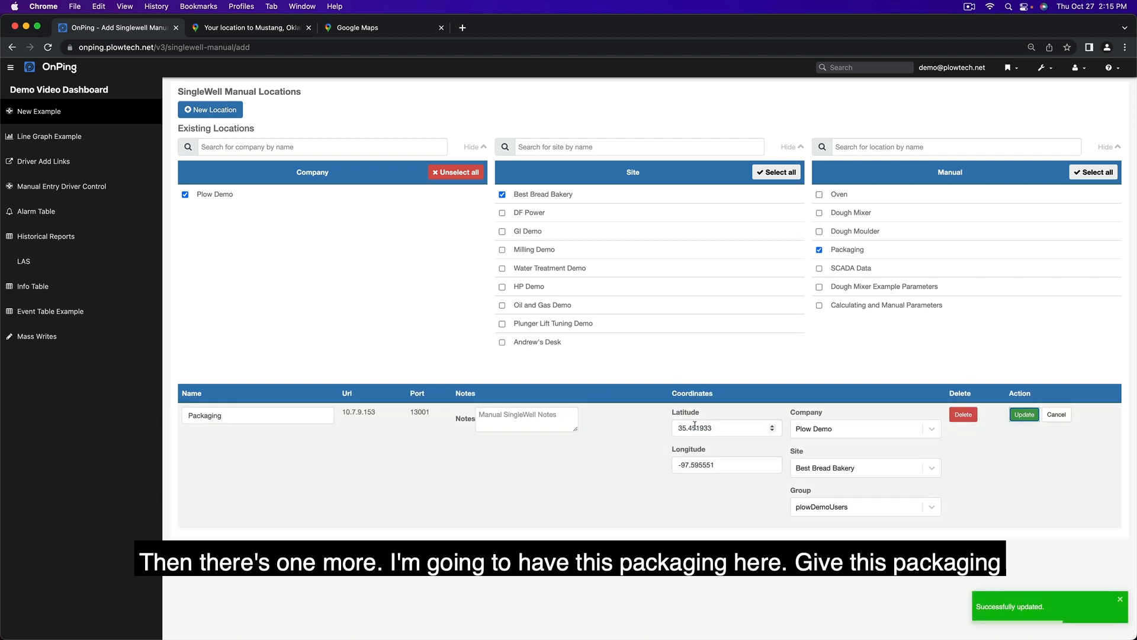
pyautogui.hotkey('ctrl', 'Right')
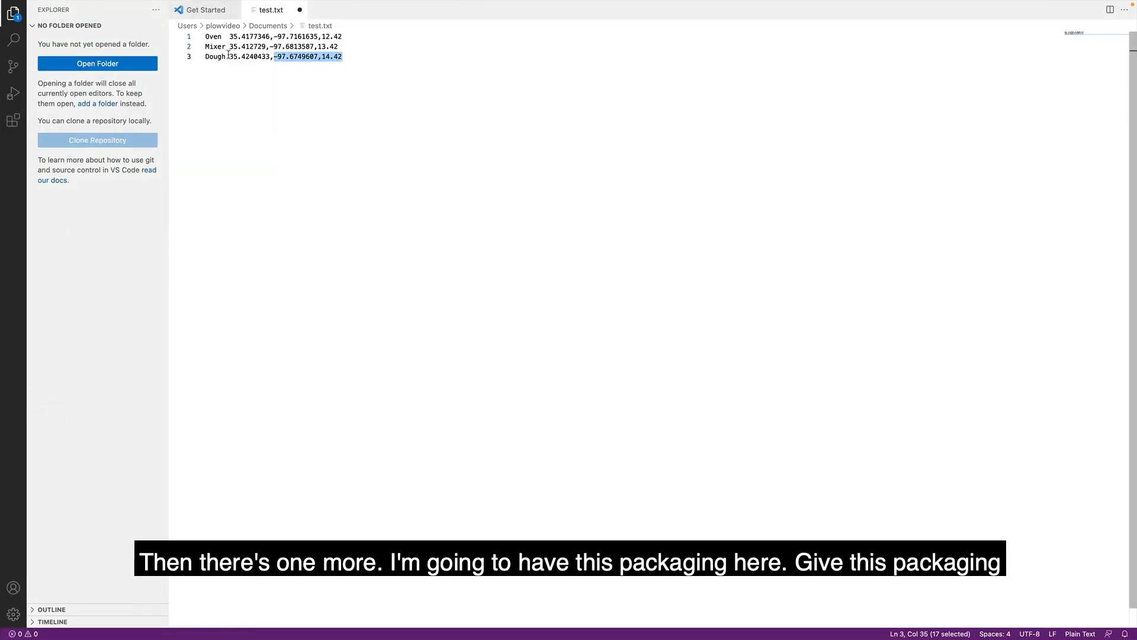
pyautogui.moveTo(228, 56); pyautogui.dragTo(271, 56)
pyautogui.rightClick(267, 54)
pyautogui.click(292, 105)
pyautogui.hotkey('ctrl', 'Left')
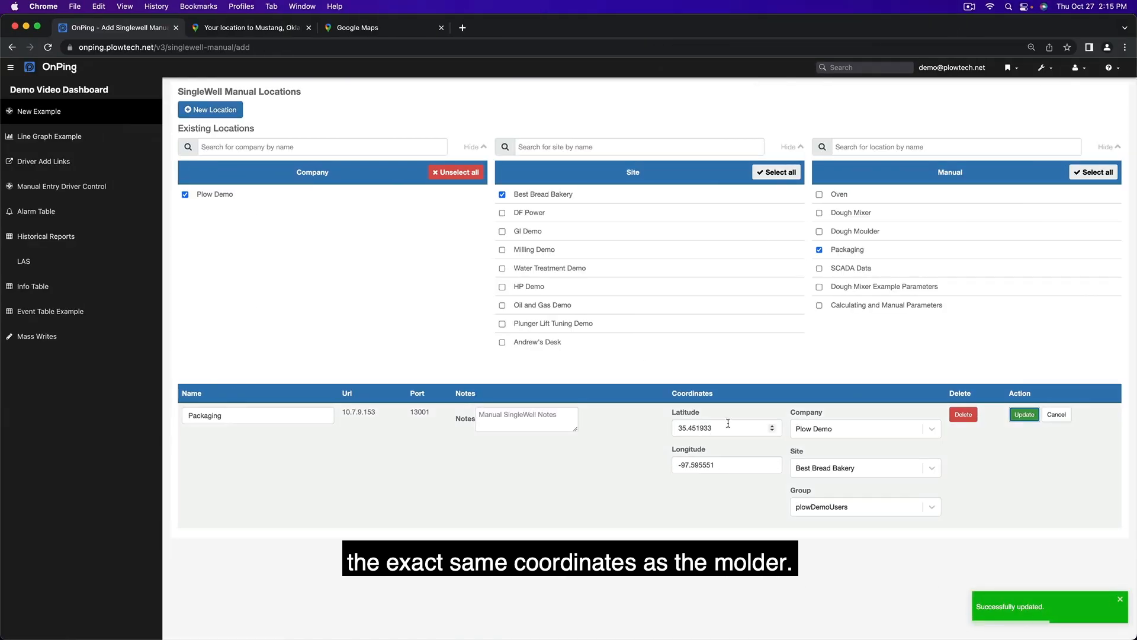
# - Copy the rest of the Dough line, set Packaging's longitude to -97.67496071442 and save the update
pyautogui.hotkey('ctrl', 'Right')
pyautogui.moveTo(275, 55); pyautogui.dragTo(353, 56)
pyautogui.hotkey('ctrl', 'Left')
pyautogui.tripleClick(765, 468)
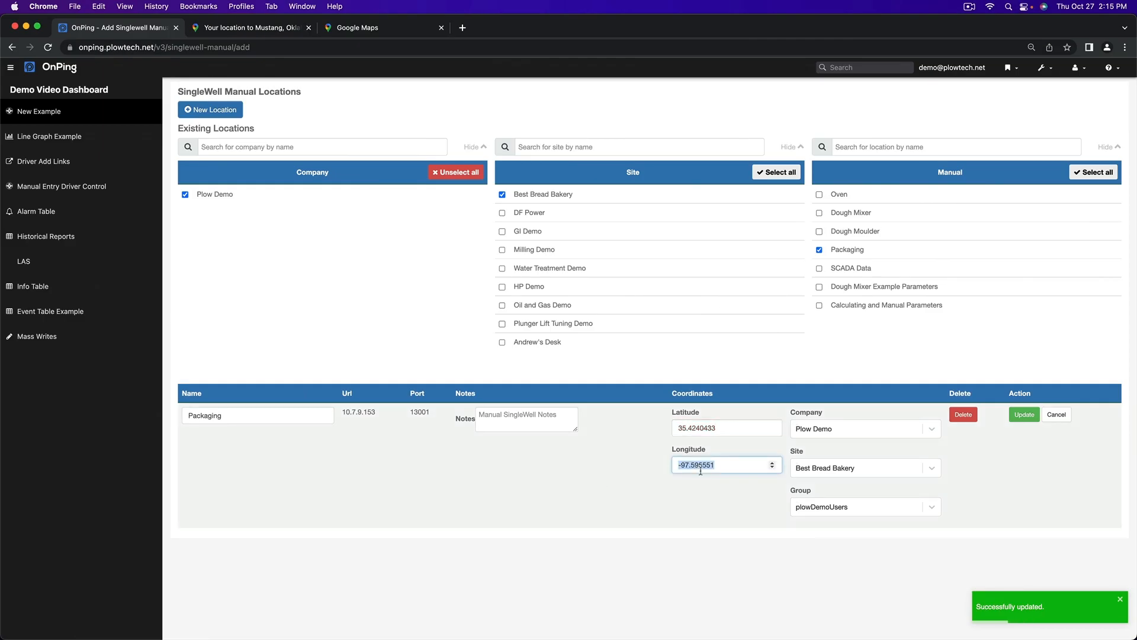
pyautogui.press('super+v')
pyautogui.press('Return')
# - List the Dough Moulder, Dough Mixer and Oven locations alongside Packaging to review their coordinates
pyautogui.click(845, 232)
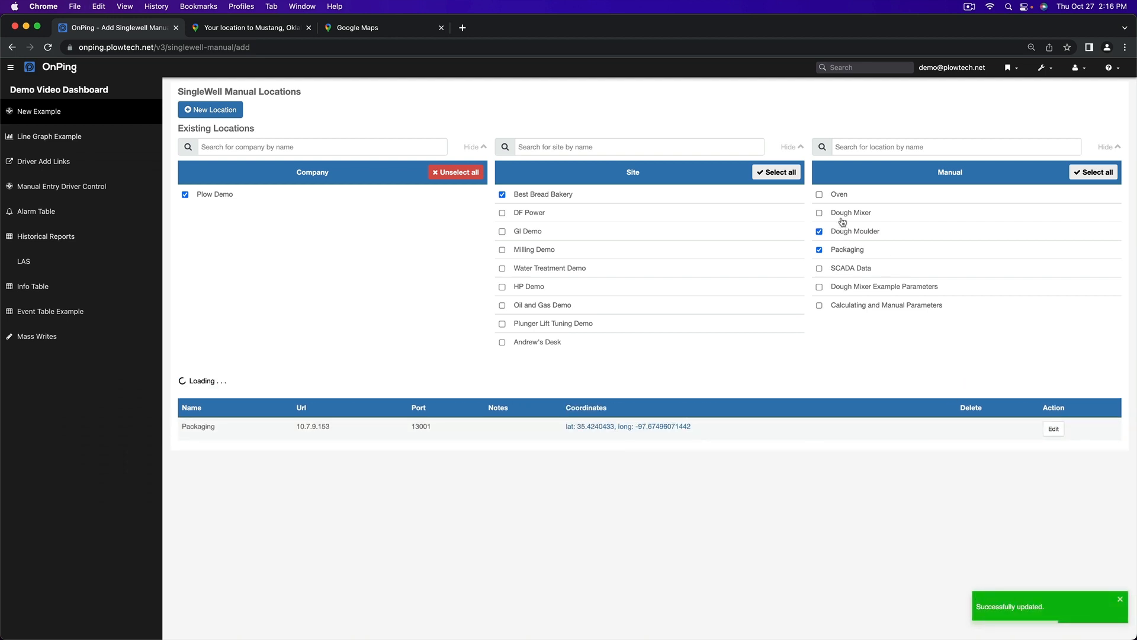
pyautogui.click(842, 214)
pyautogui.click(836, 196)
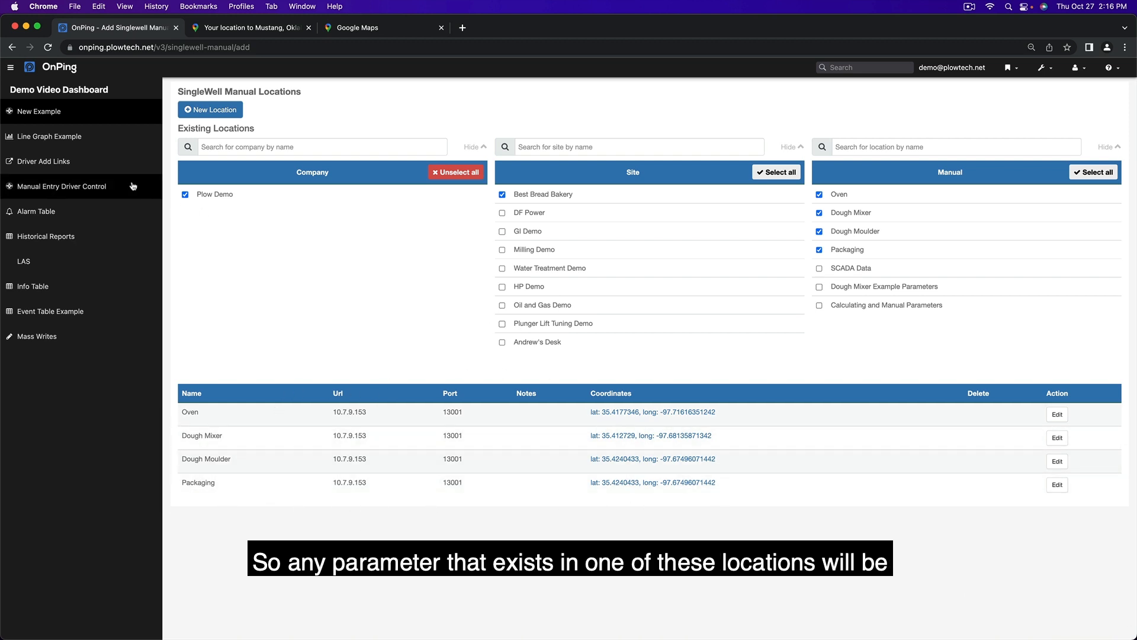
# - Go to the dashboard's Info Table and open the contents of its machine table for editing
pyautogui.click(107, 282)
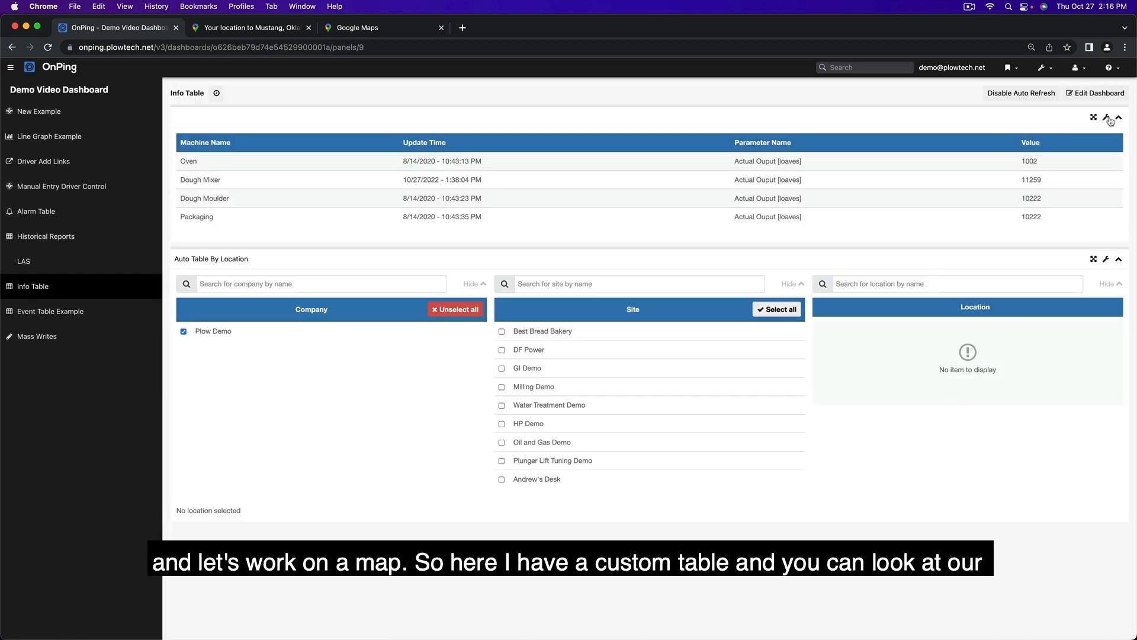
pyautogui.click(1106, 117)
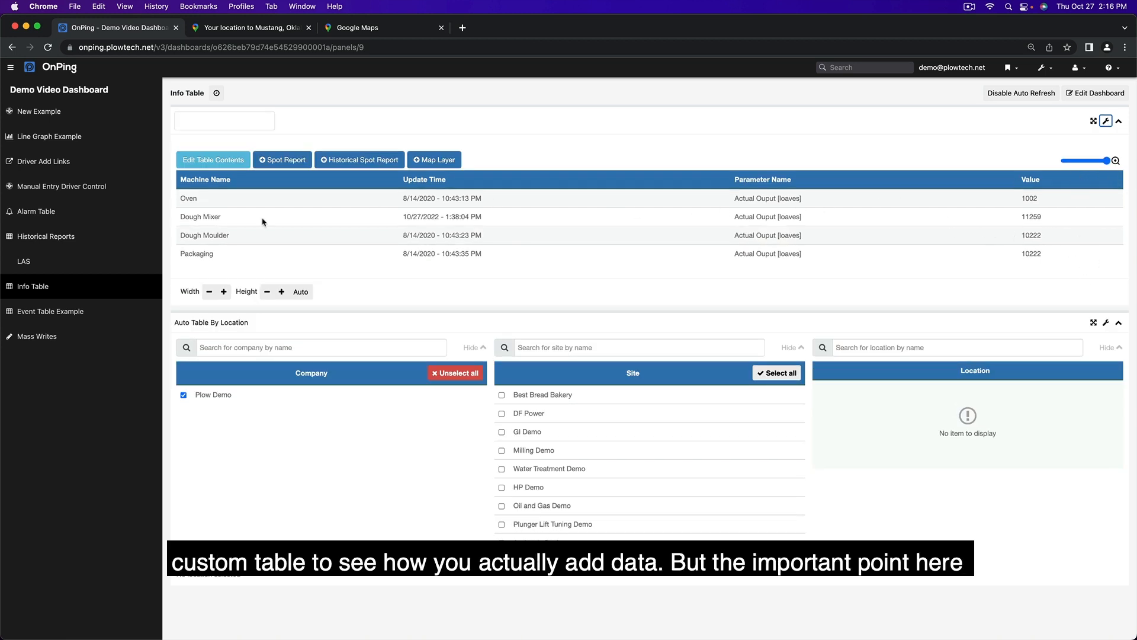
pyautogui.click(214, 160)
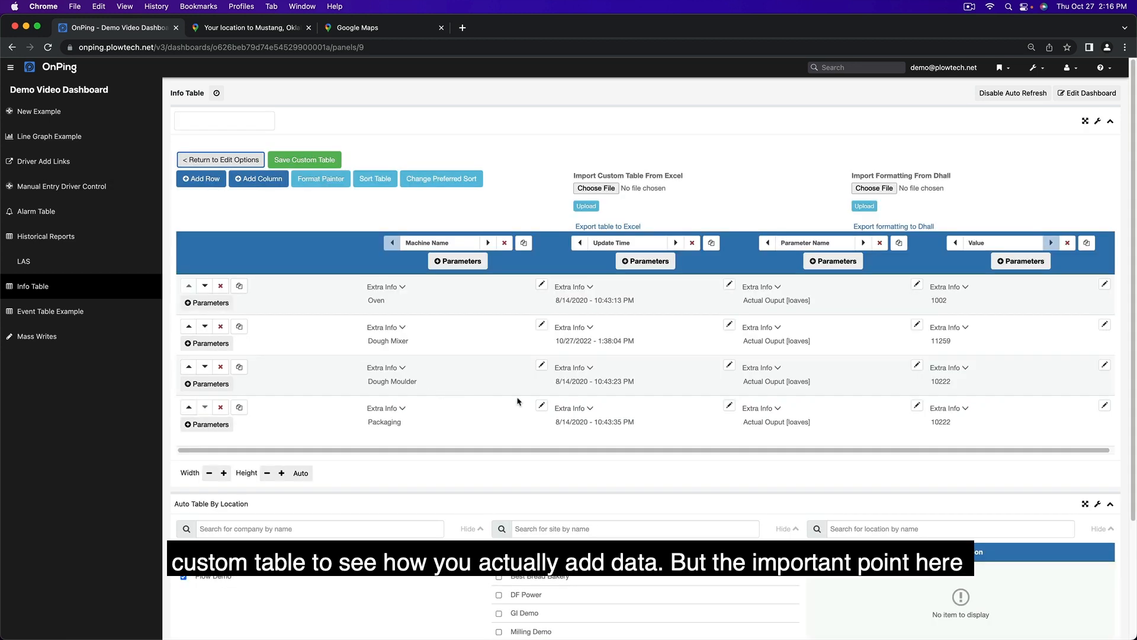
# - Add the Location extra info to the Oven's Update Time cell and remove it again
pyautogui.click(589, 287)
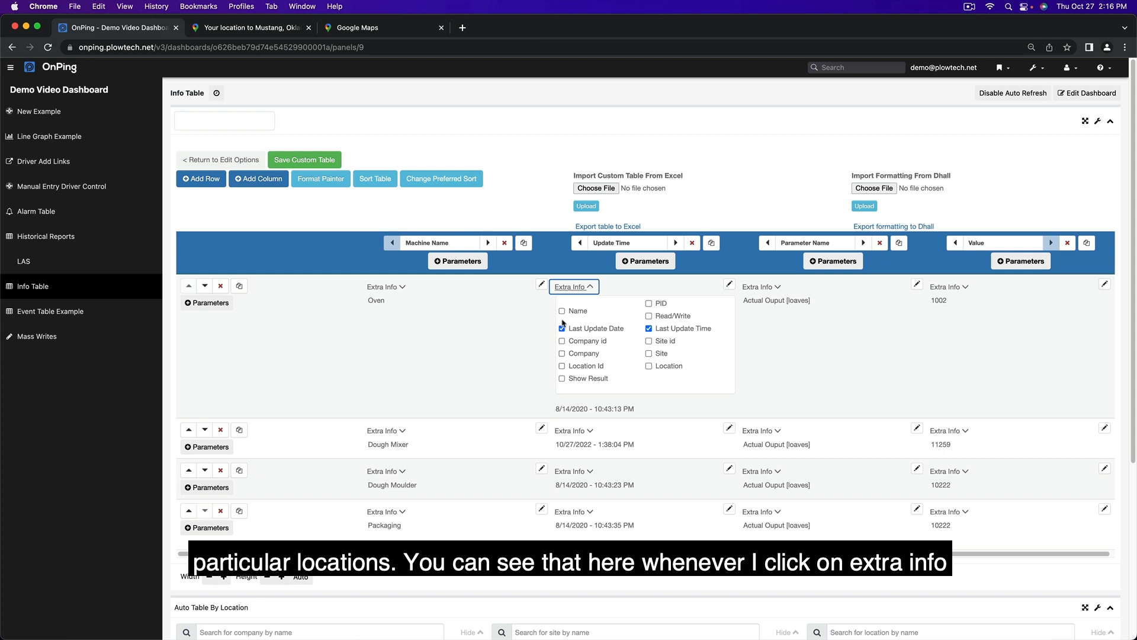
pyautogui.click(669, 366)
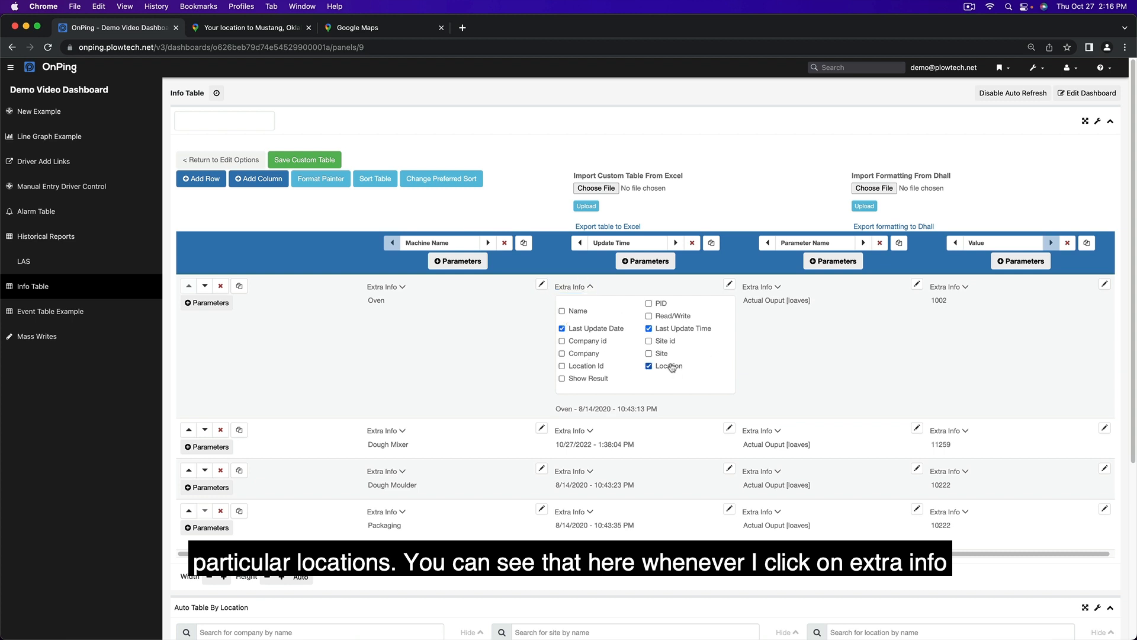
pyautogui.click(588, 288)
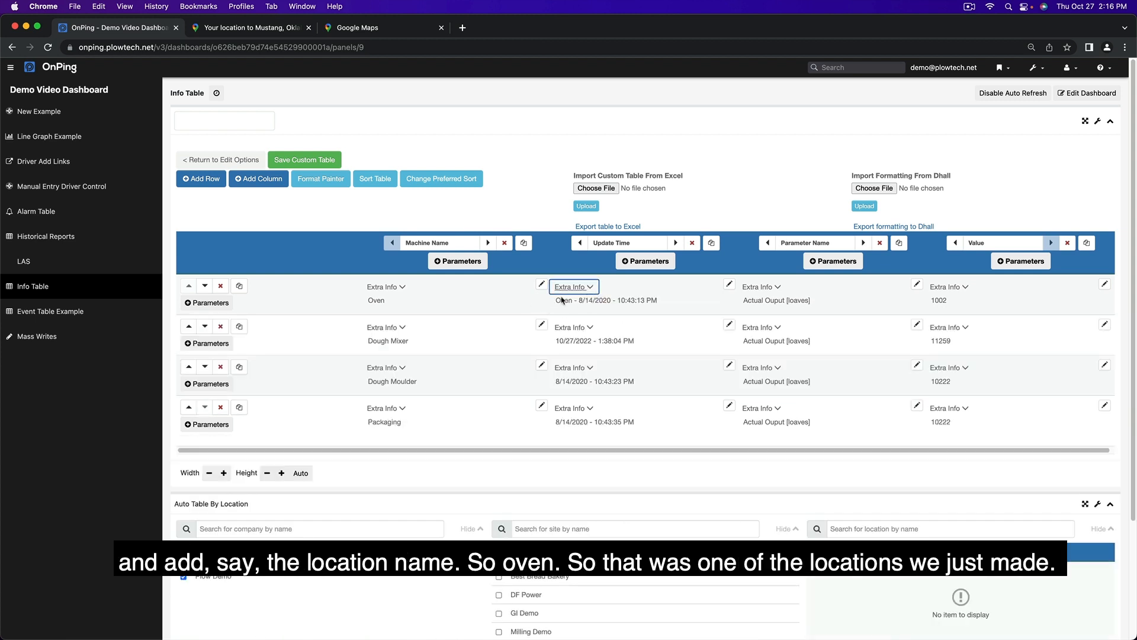
pyautogui.click(588, 287)
pyautogui.click(670, 368)
pyautogui.click(588, 287)
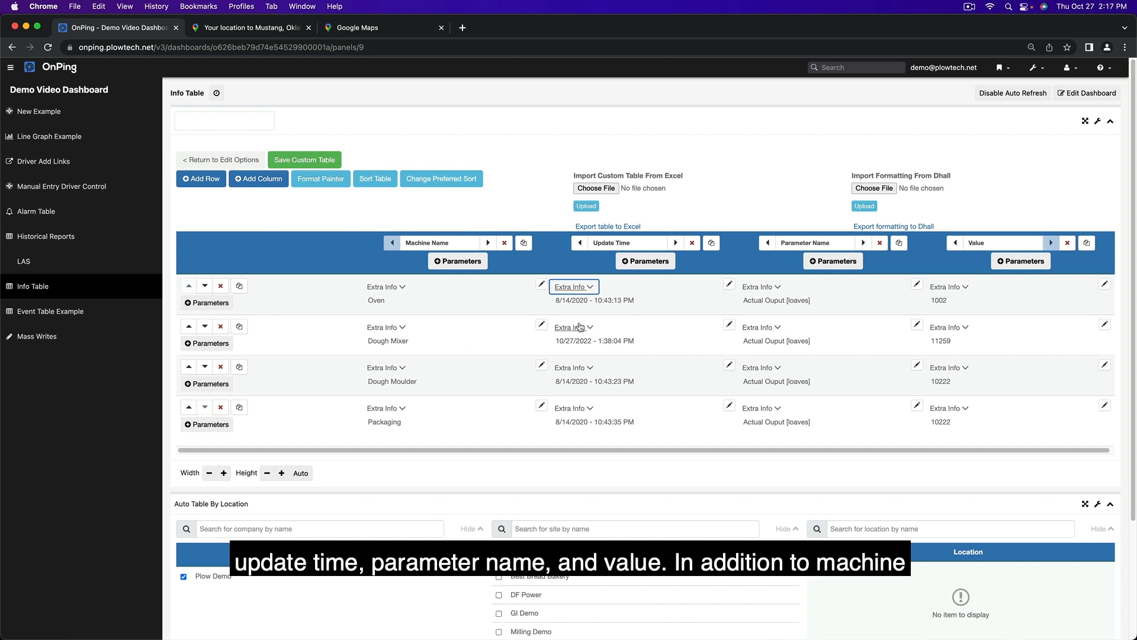
# - Leave the table contents and start a map layer named Bakery Map with the description "An example Map of a Bakery"
pyautogui.click(231, 164)
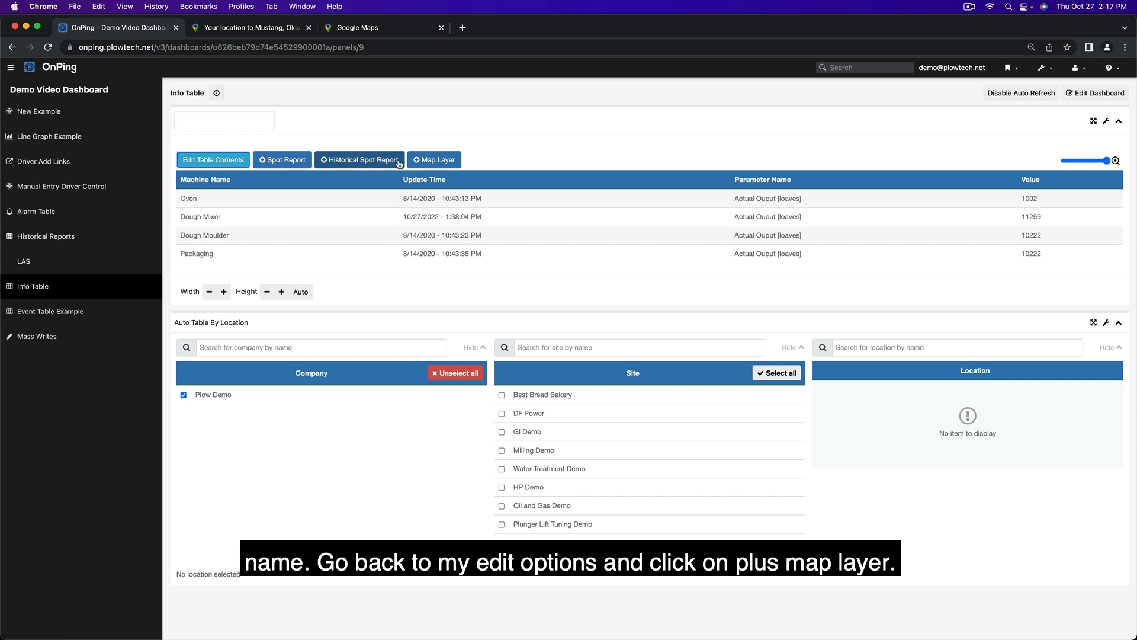
pyautogui.click(429, 161)
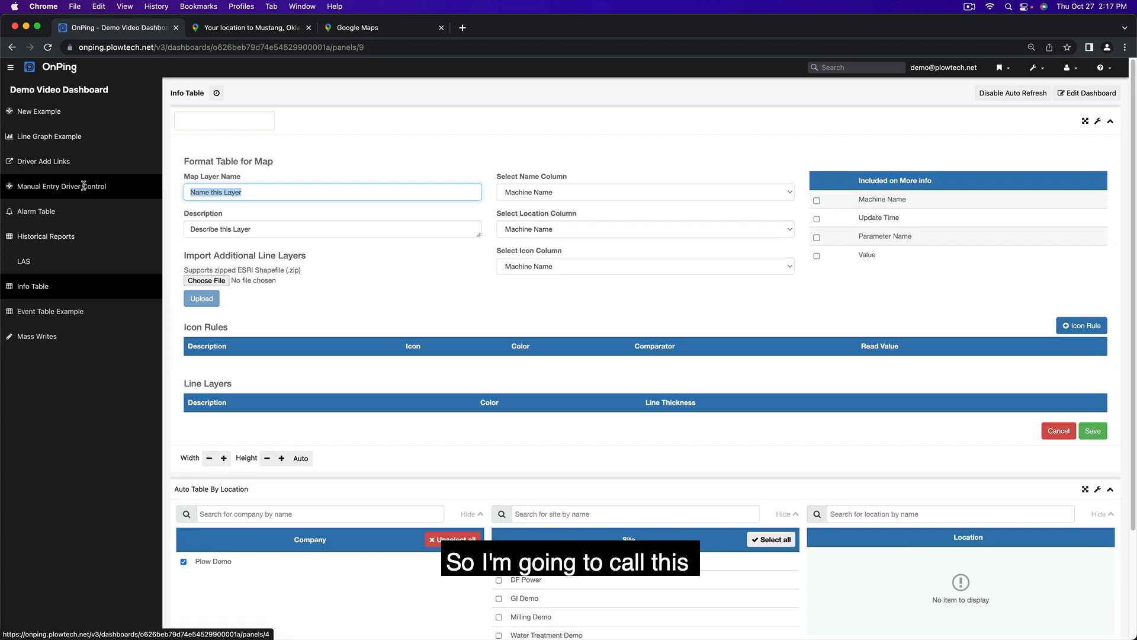
pyautogui.write('Bakery Map')
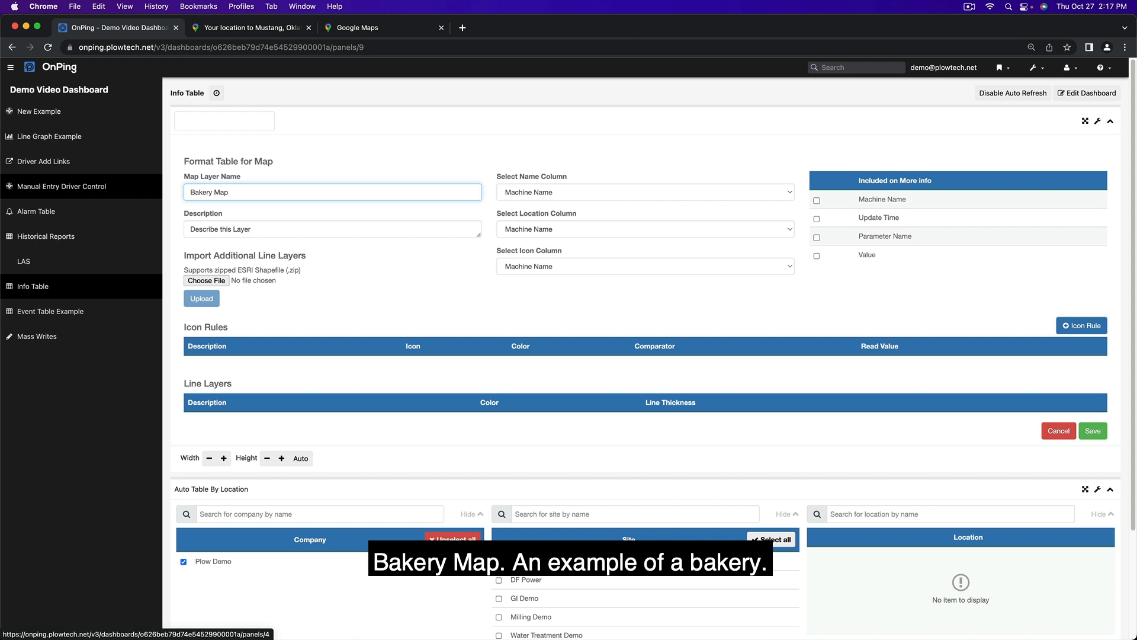
pyautogui.press('Tab')
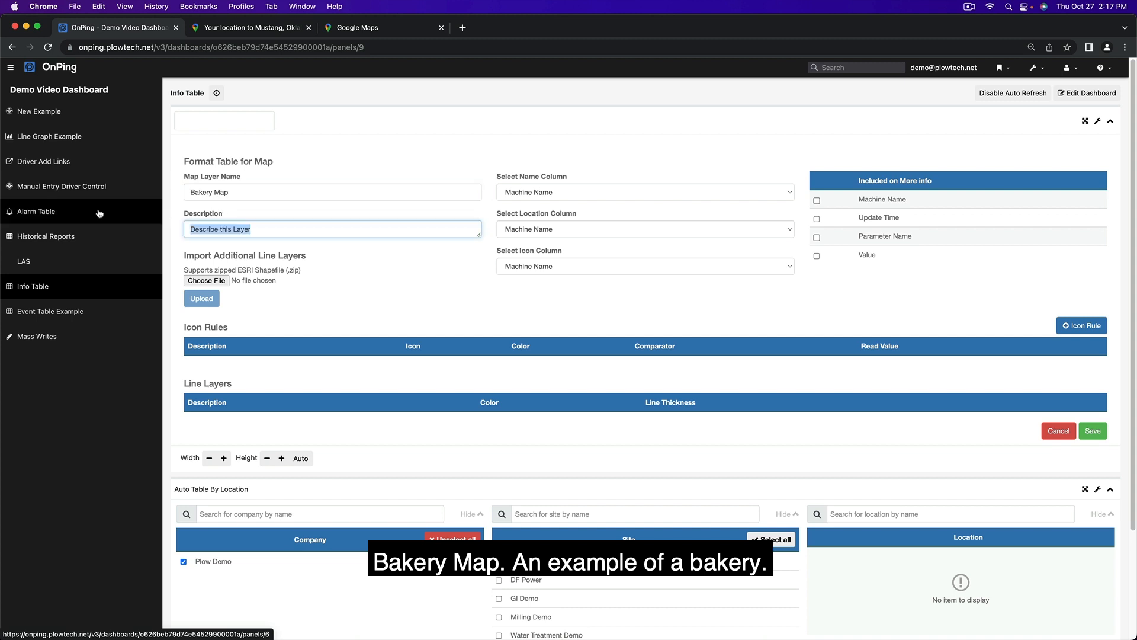
pyautogui.write('An example Map of a Bakery')
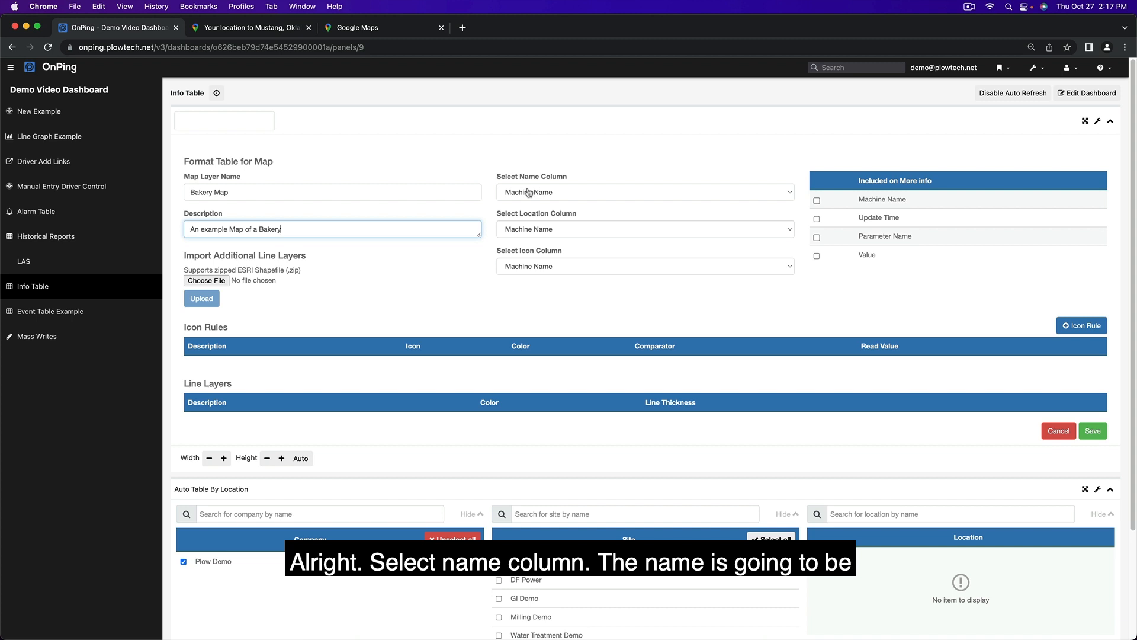
# - Use Machine Name as the layer's name column and Value as both its location column and its icon column
pyautogui.click(601, 192)
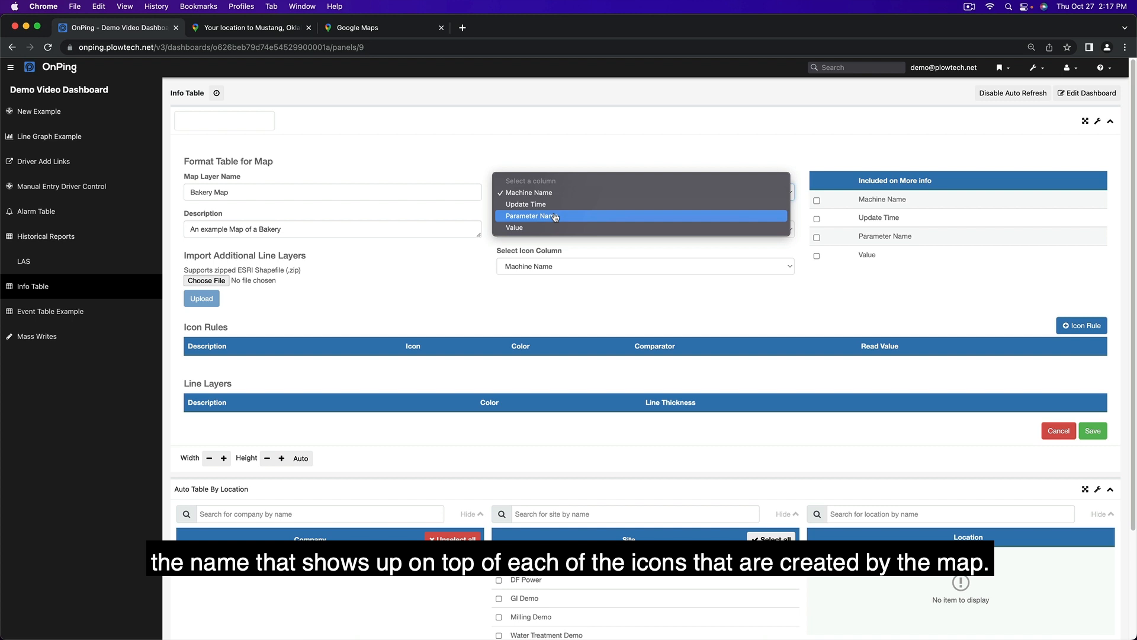
pyautogui.click(559, 192)
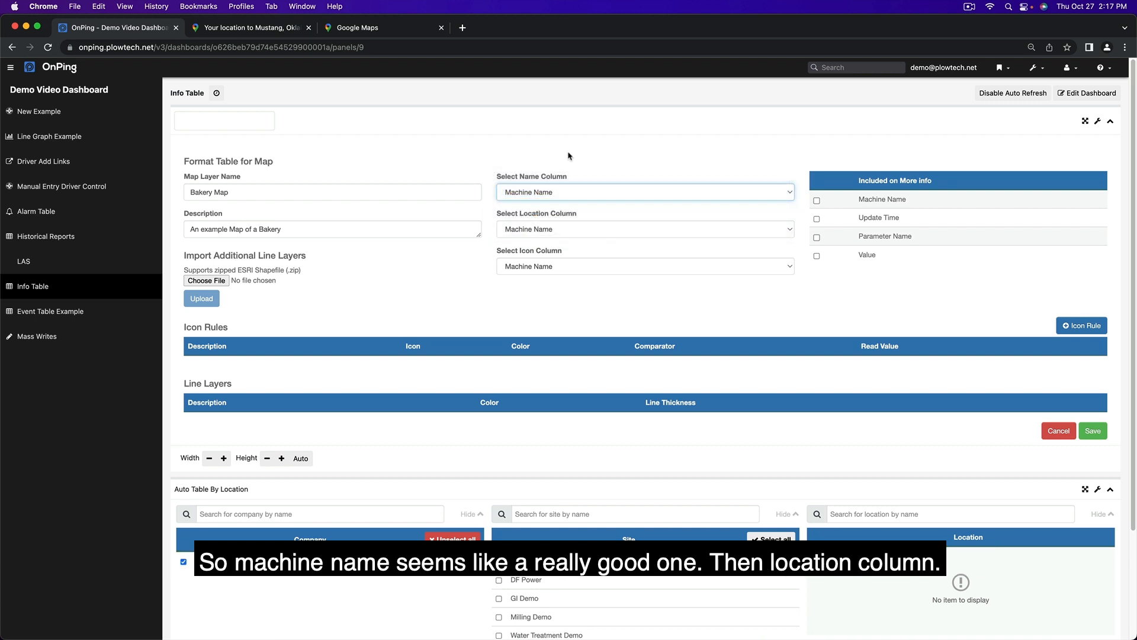
pyautogui.click(562, 231)
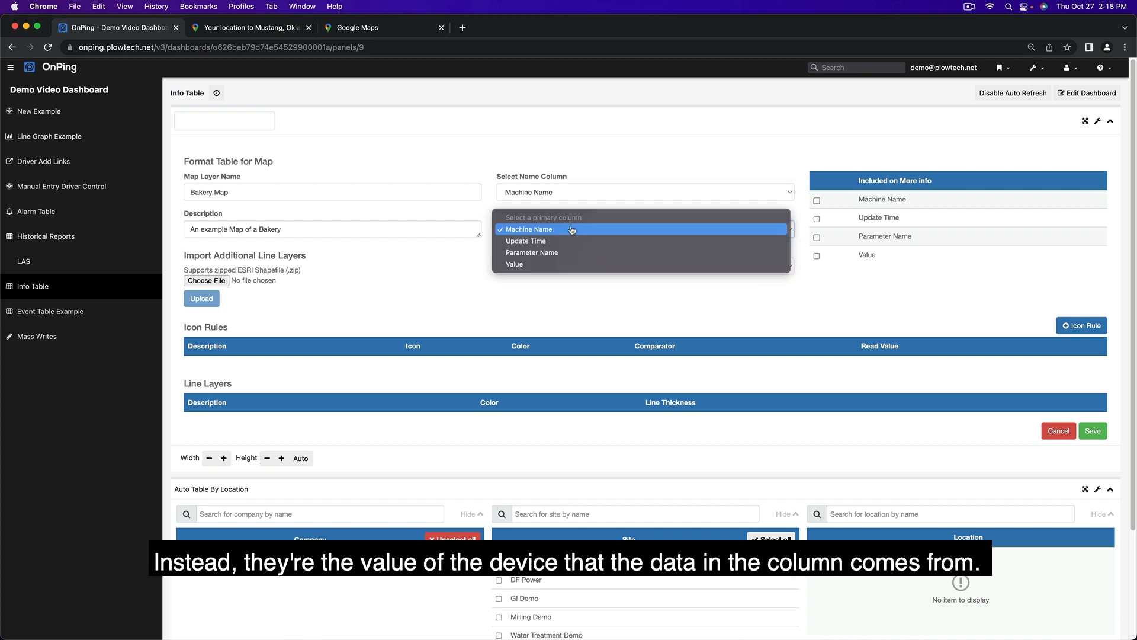
pyautogui.click(551, 265)
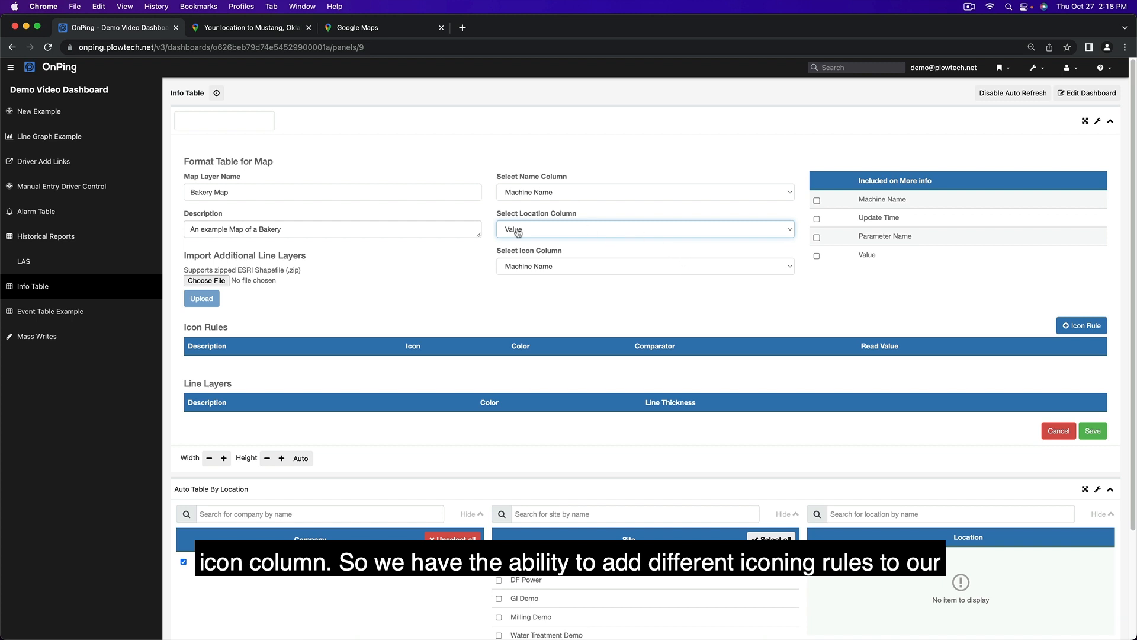
pyautogui.click(516, 263)
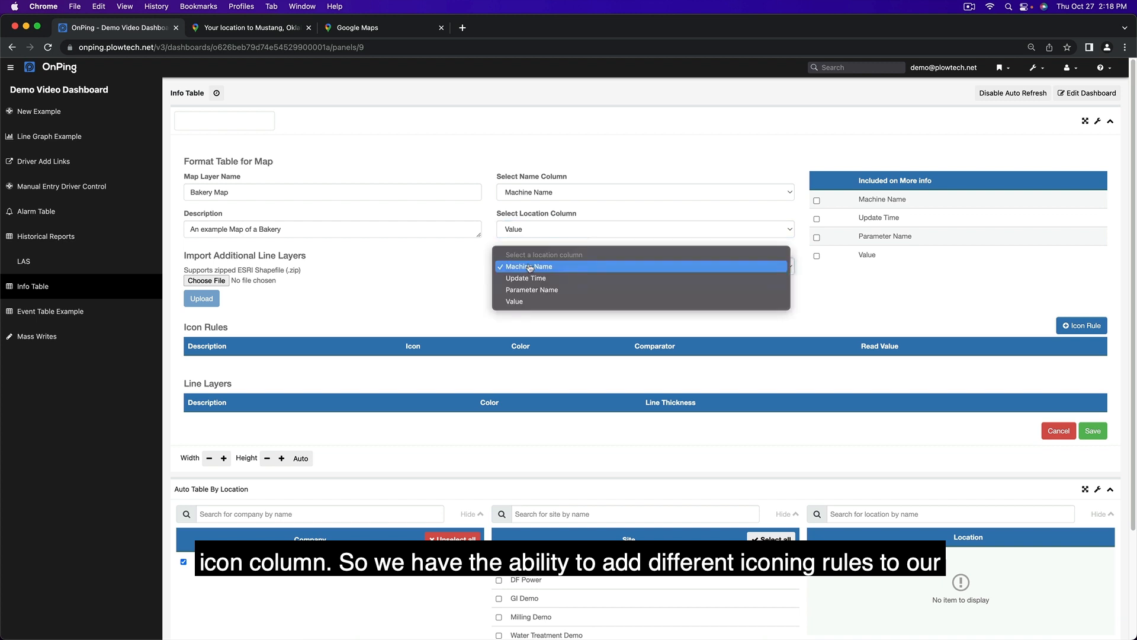
pyautogui.click(524, 308)
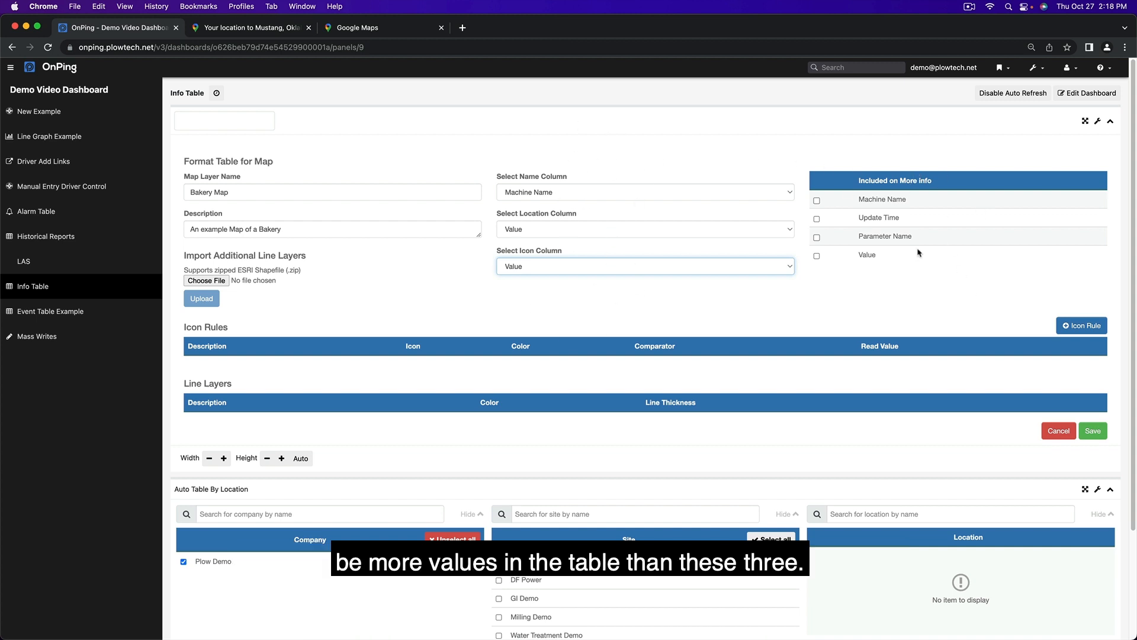
# - Include Value, Parameter Name, Update Time and Machine Name in the layer's More info
pyautogui.click(817, 256)
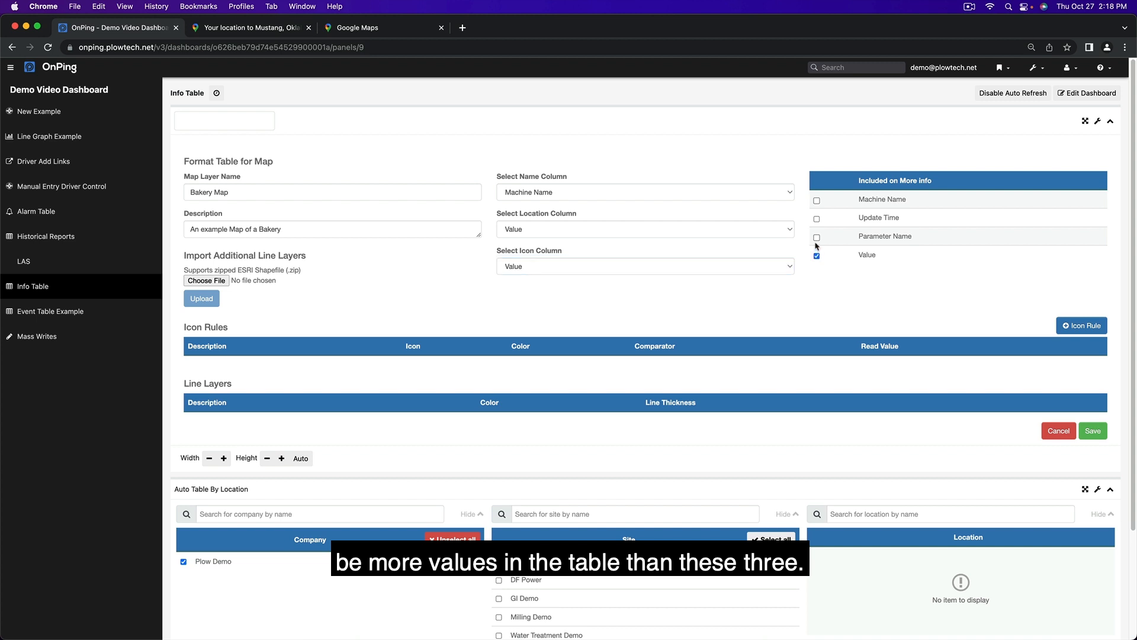
pyautogui.click(817, 237)
pyautogui.click(817, 218)
pyautogui.click(816, 201)
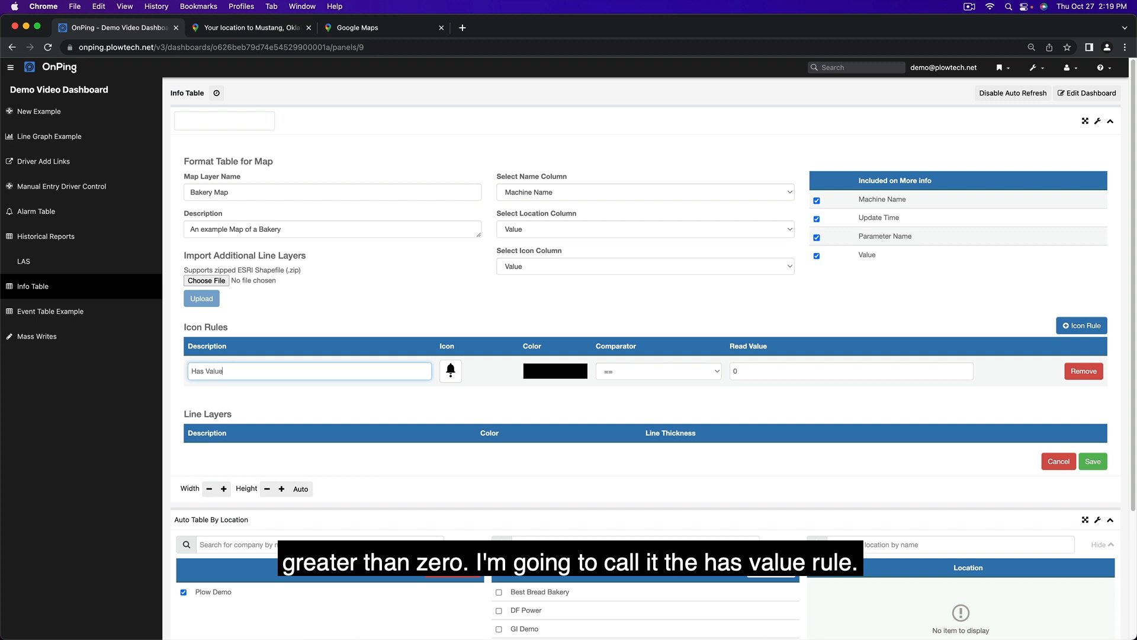
# - Set the Has Value icon rule to greater than 0 with a dark green building icon, and save the map layer
pyautogui.click(626, 370)
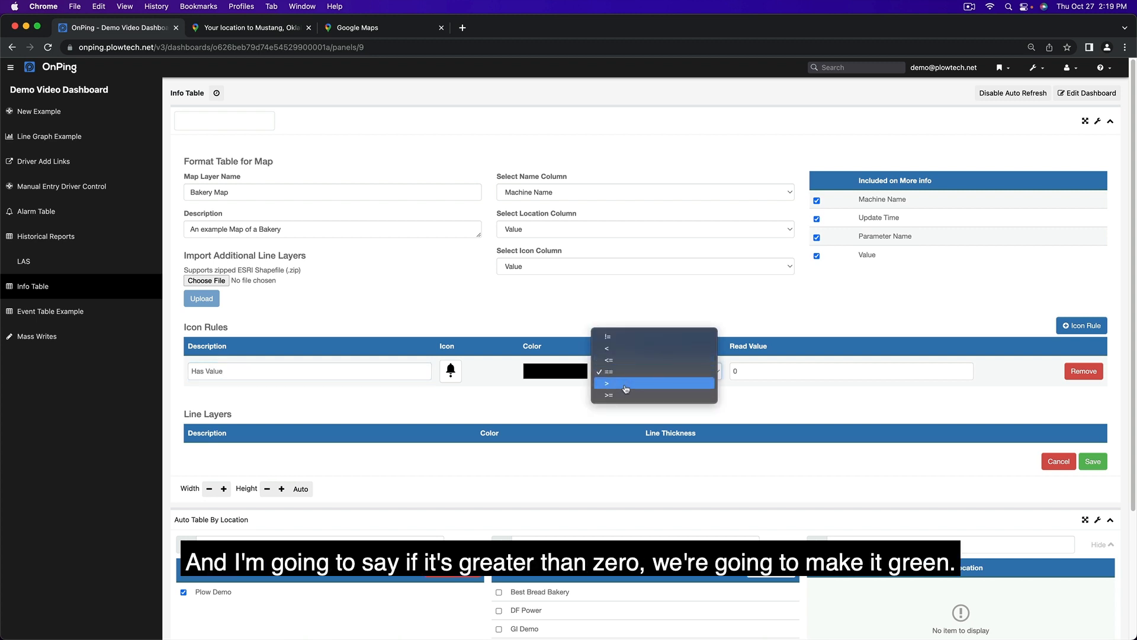
pyautogui.click(626, 385)
pyautogui.click(549, 370)
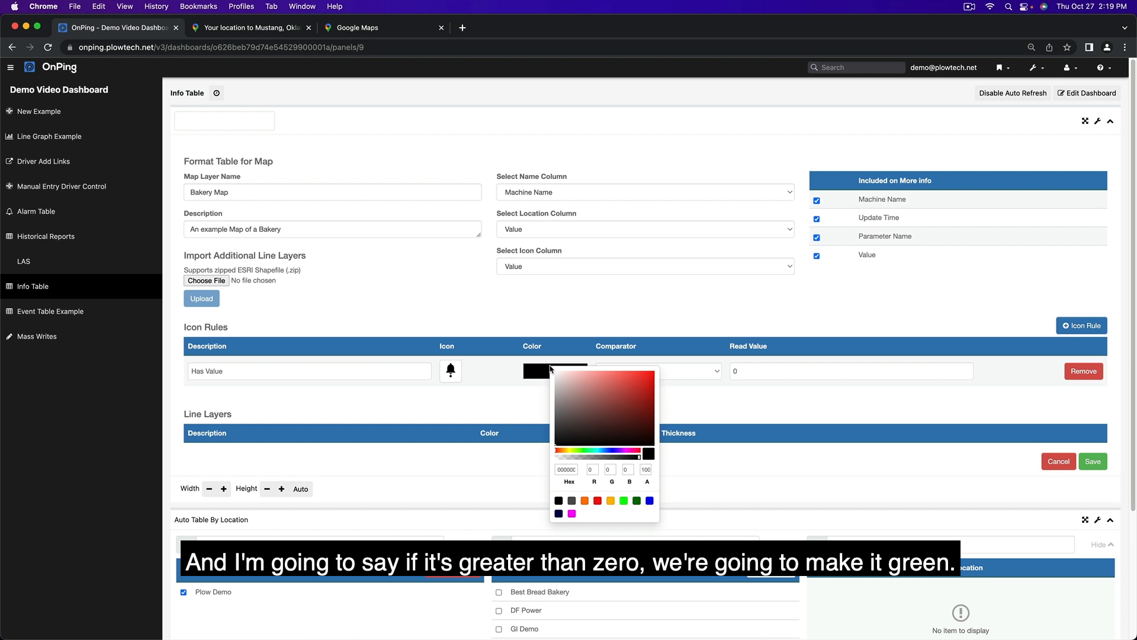
pyautogui.click(636, 500)
pyautogui.click(450, 370)
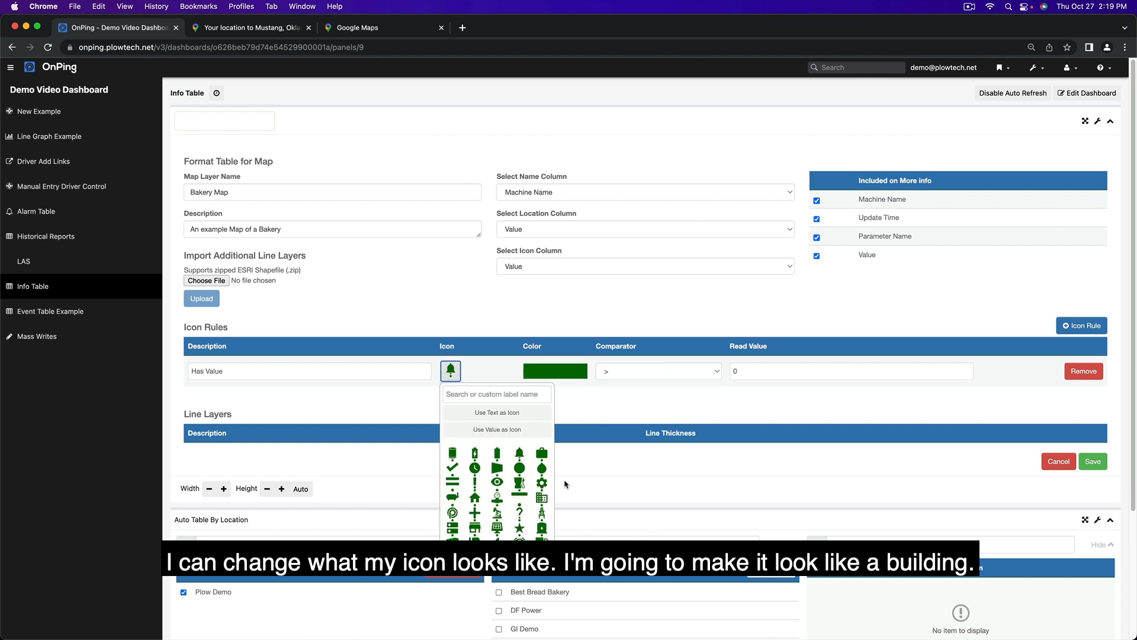
pyautogui.click(541, 498)
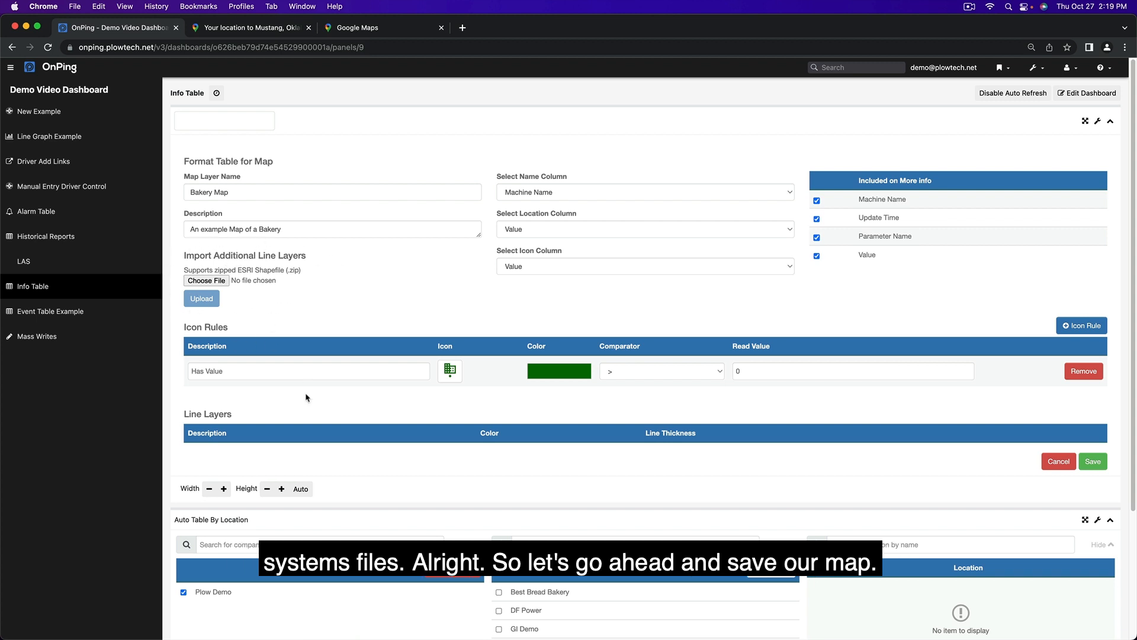
pyautogui.click(1092, 462)
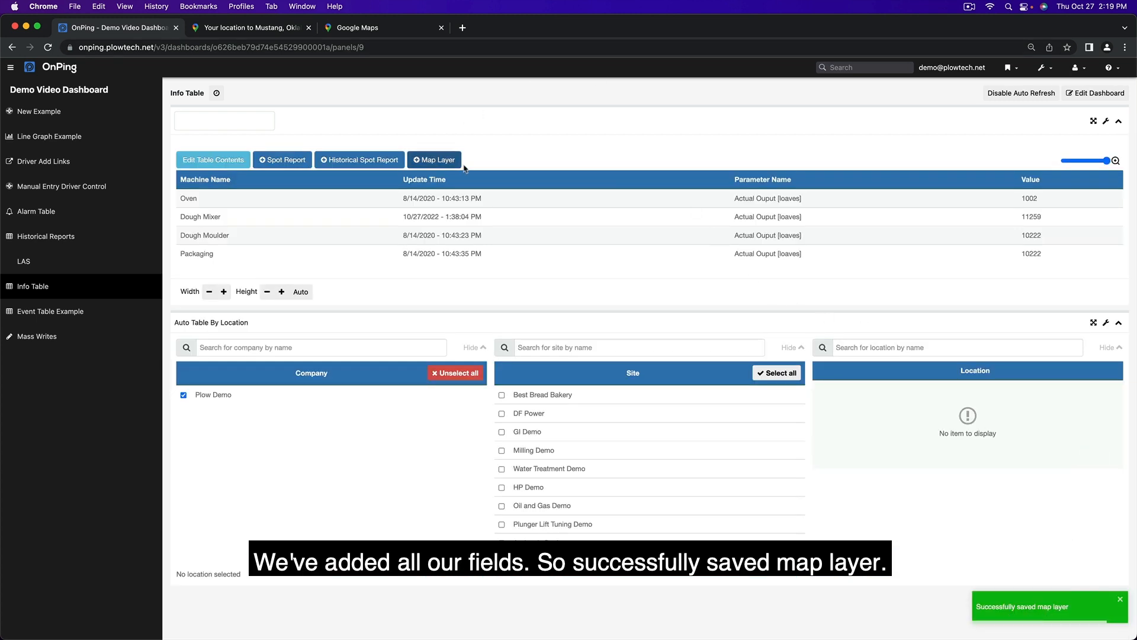
# - Show the Bakery Map layer on the OnPing map and view more info for the building marker just south of SW 44th St
pyautogui.click(1010, 69)
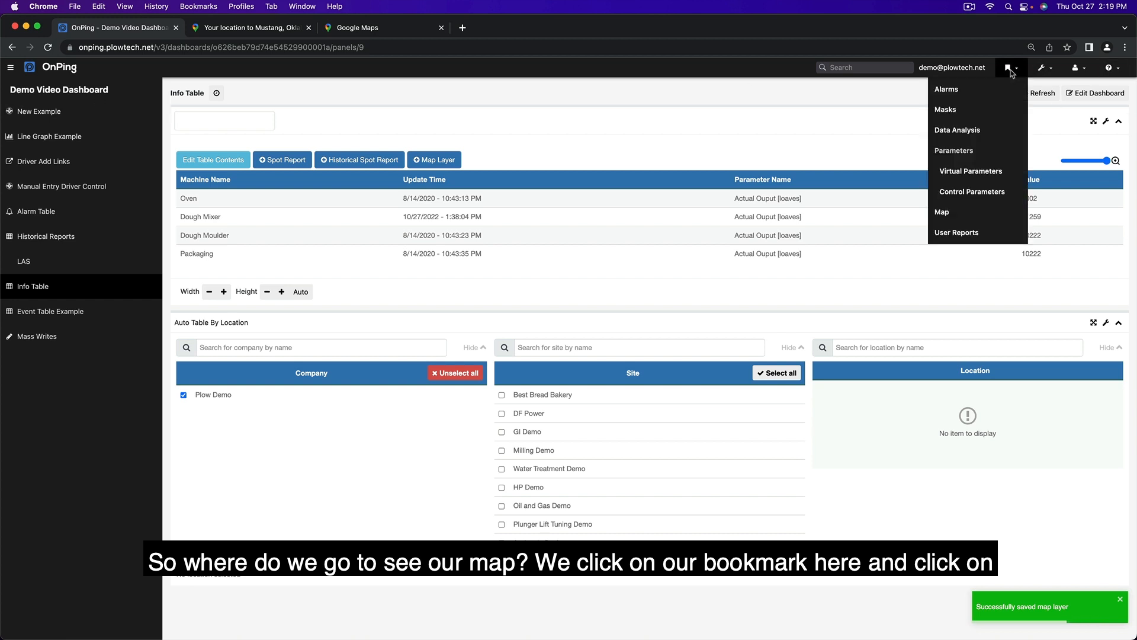
pyautogui.click(966, 213)
pyautogui.click(1095, 76)
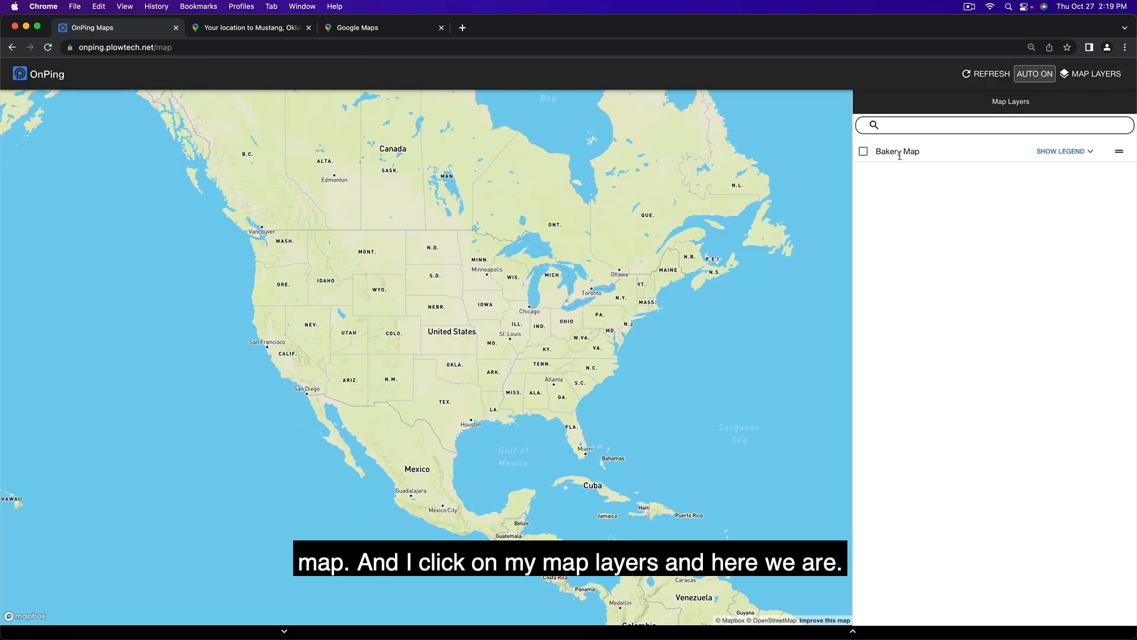
pyautogui.click(864, 152)
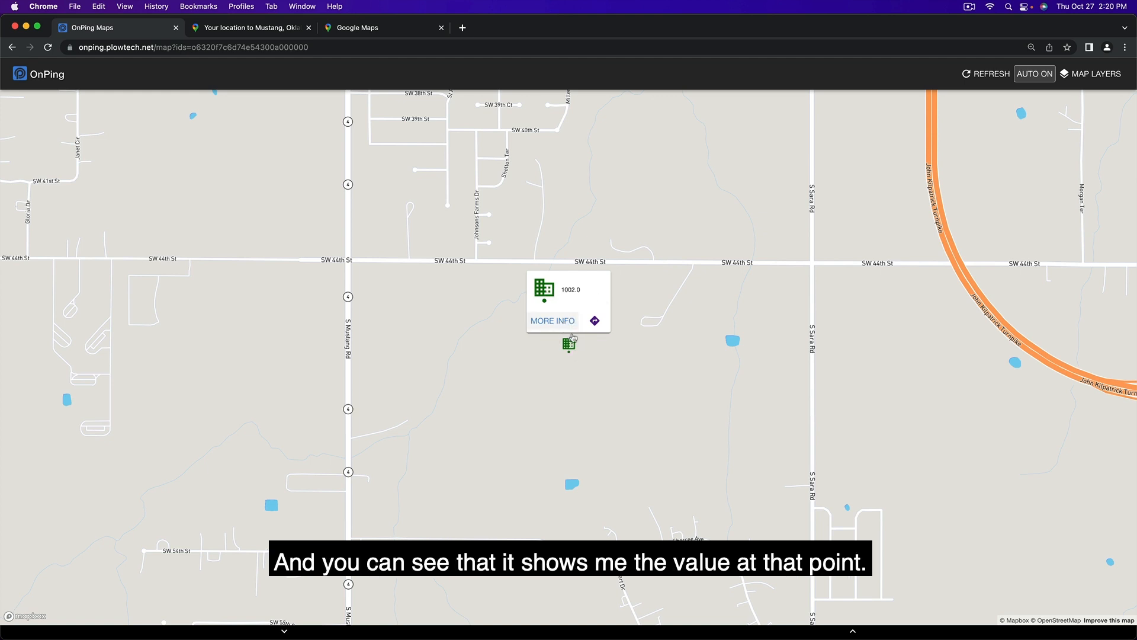
pyautogui.click(554, 323)
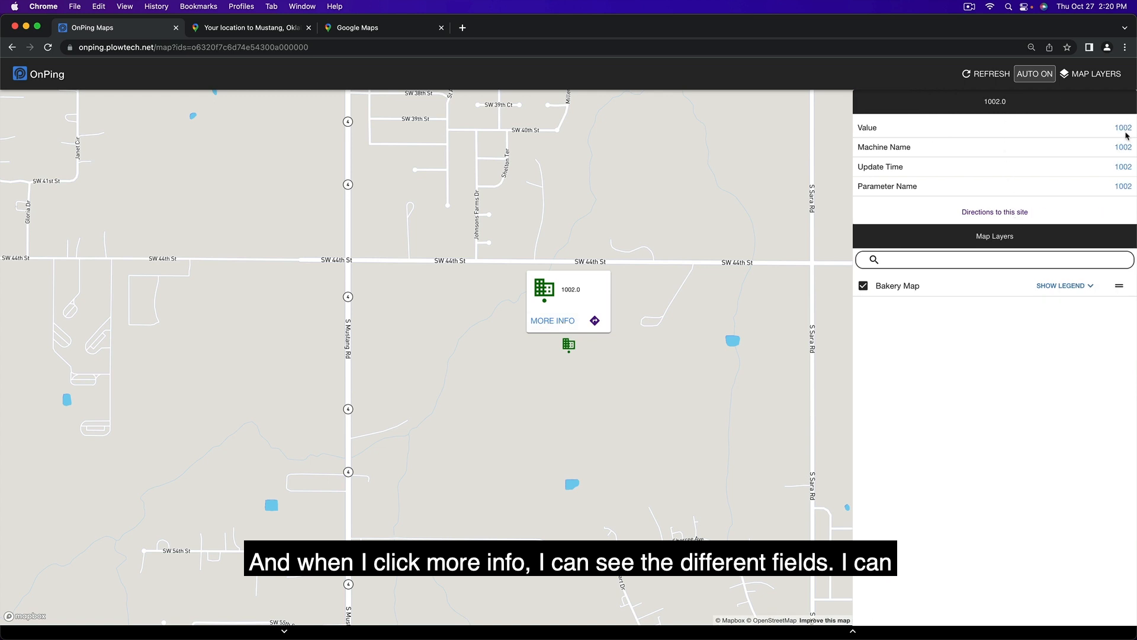
# - Expand the Bakery Map layer's legend to examine its icon rules, and collapse it again
pyautogui.click(1061, 286)
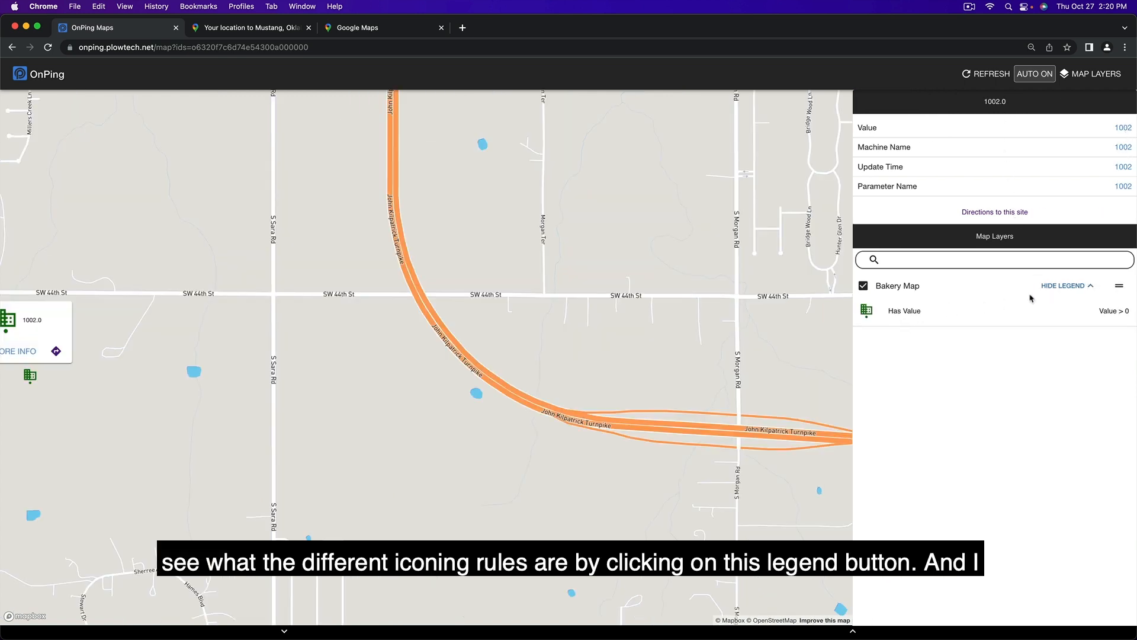
pyautogui.click(1072, 286)
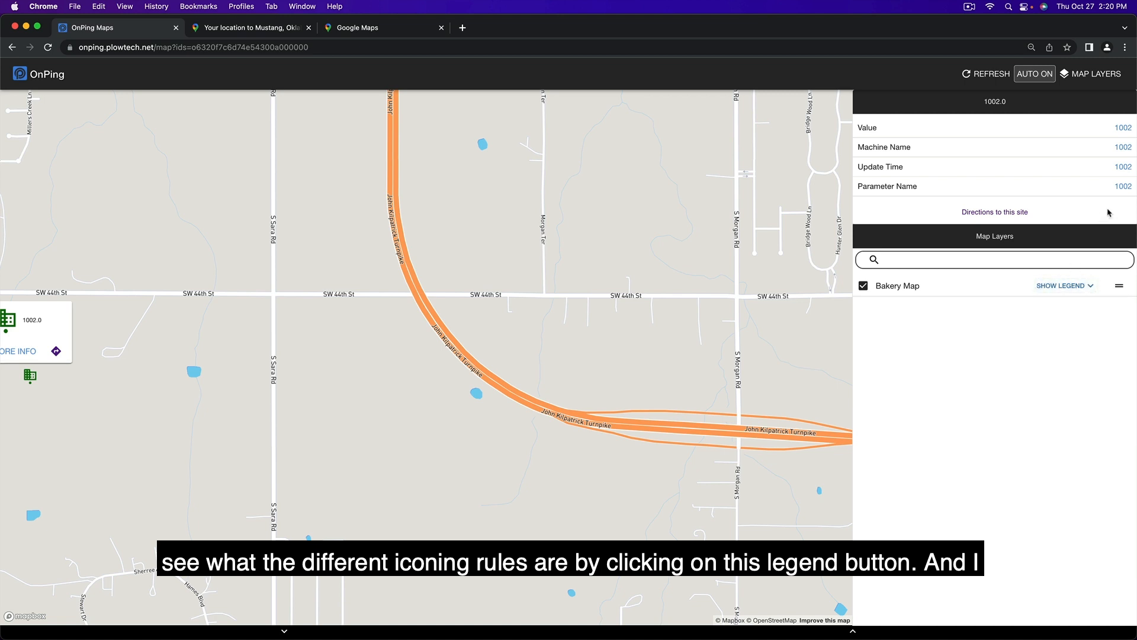
pyautogui.moveTo(638, 329); pyautogui.dragTo(373, 320)
# - Return to the main dashboard and put the custom table on the Info Table page into edit mode
pyautogui.moveTo(389, 364); pyautogui.dragTo(149, 160)
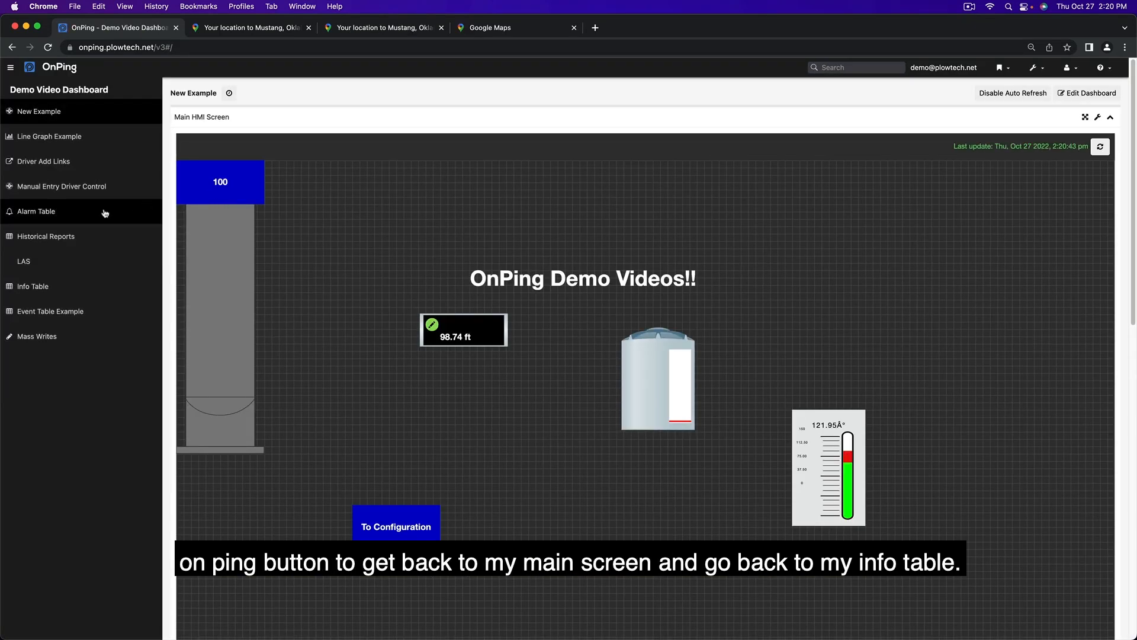
pyautogui.click(63, 286)
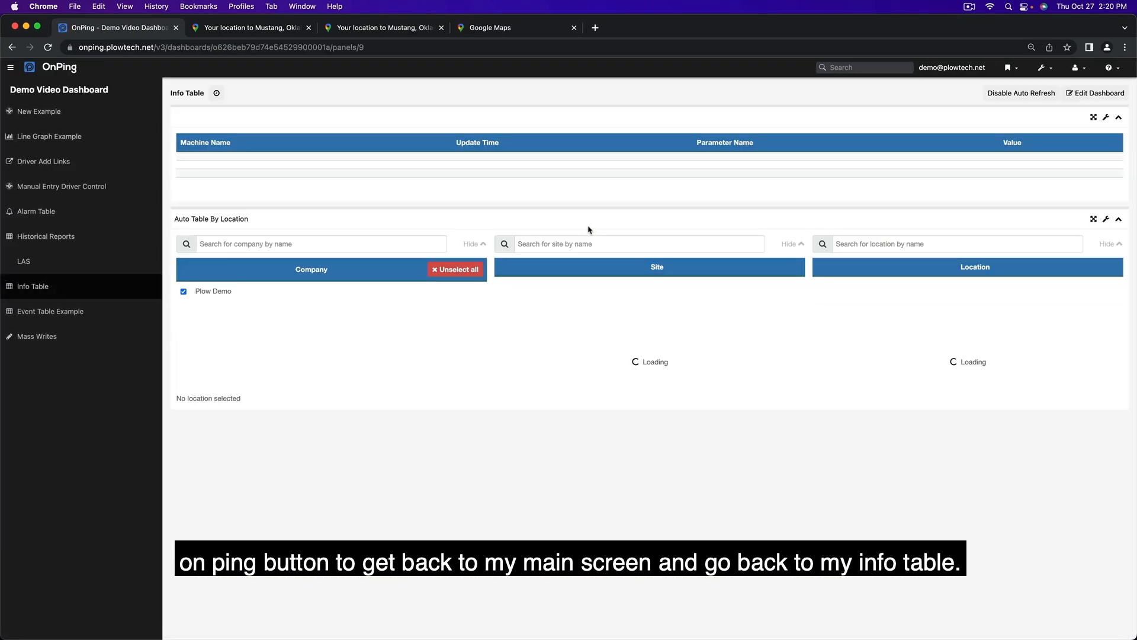
pyautogui.click(1105, 117)
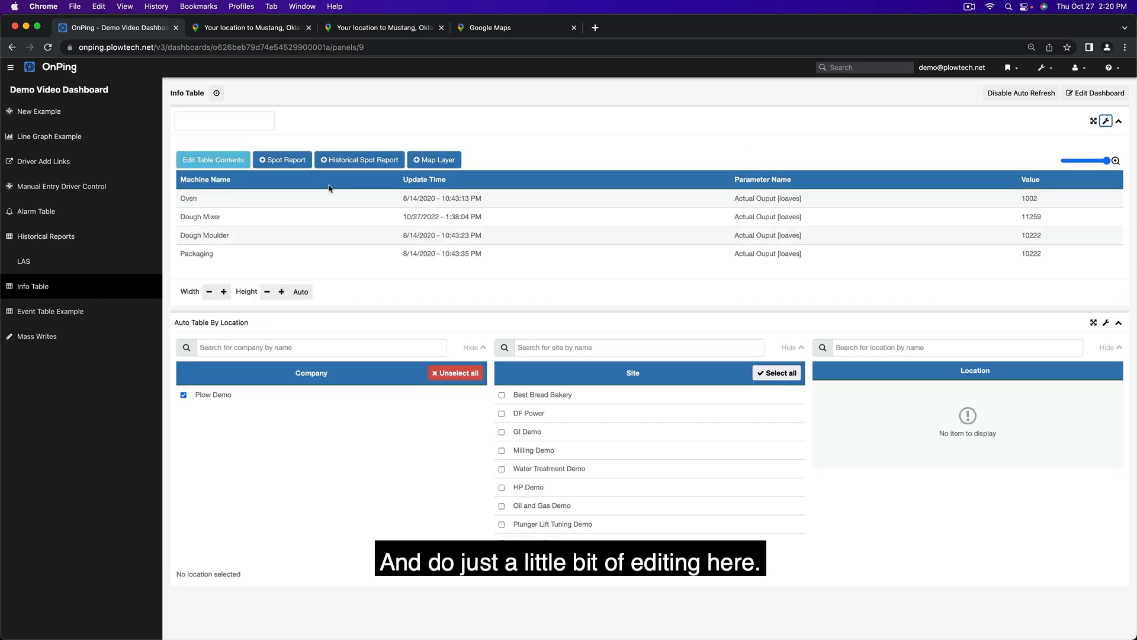
pyautogui.click(438, 160)
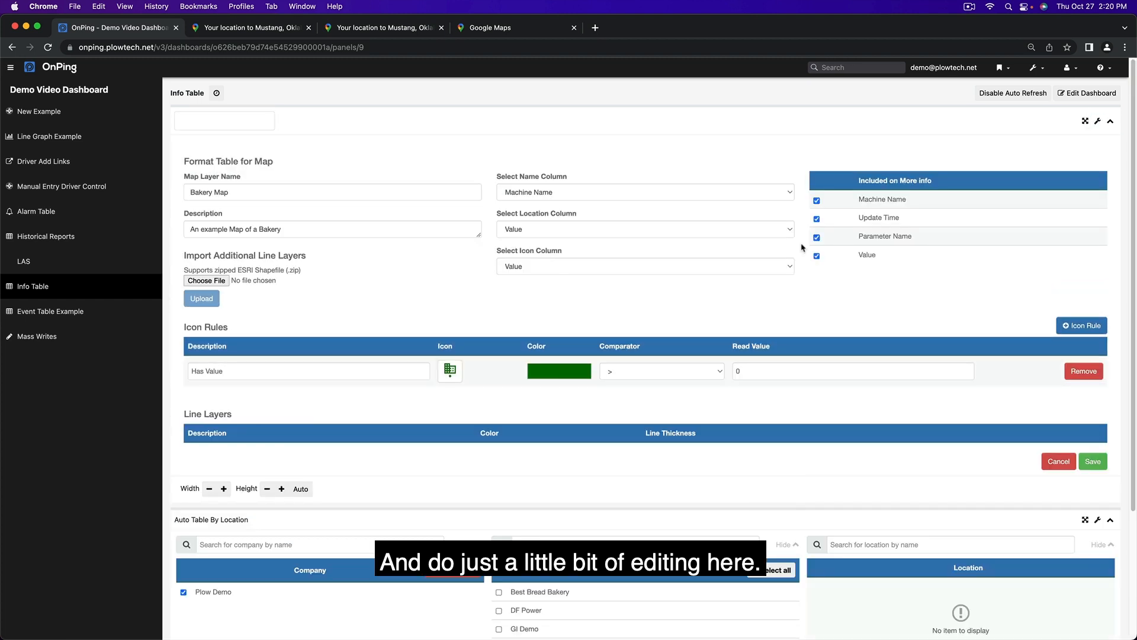
pyautogui.click(773, 234)
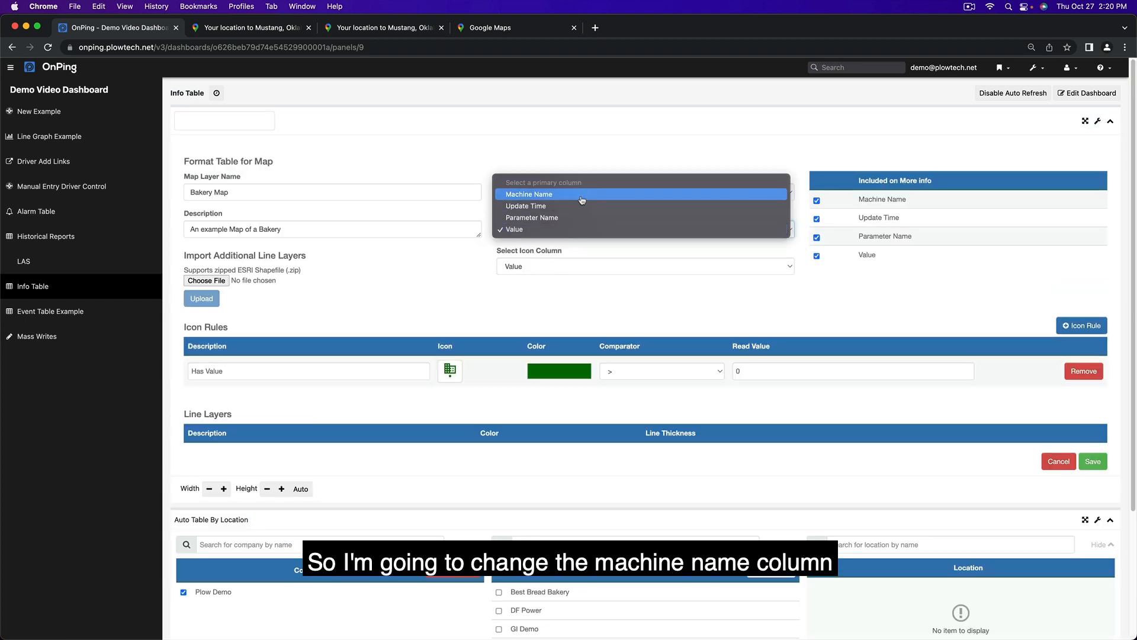
pyautogui.click(732, 324)
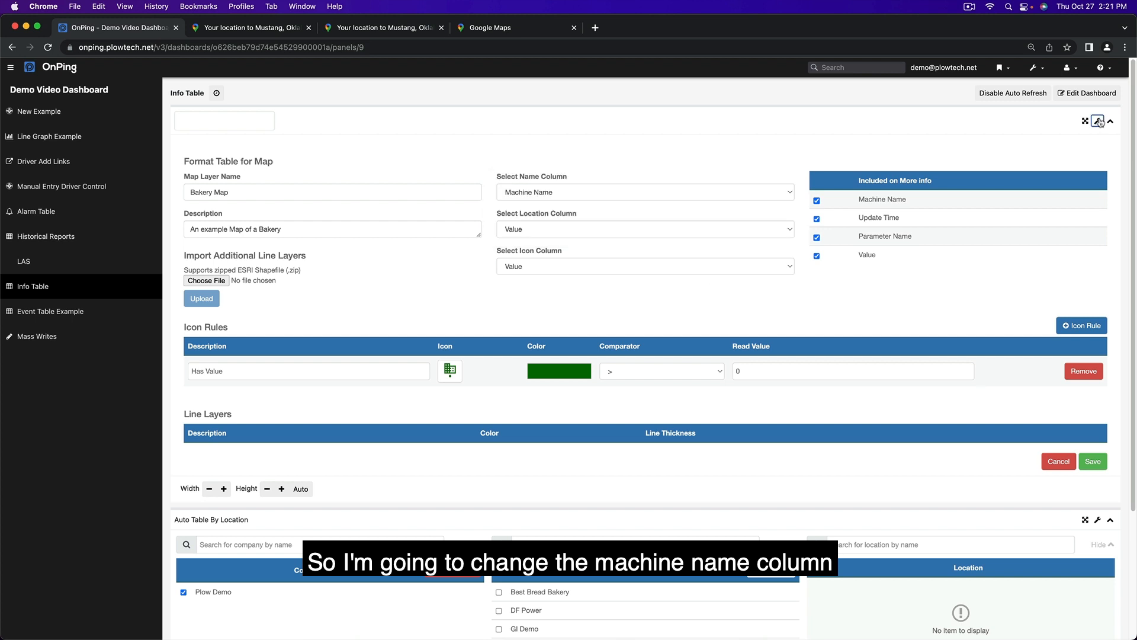
pyautogui.click(1097, 121)
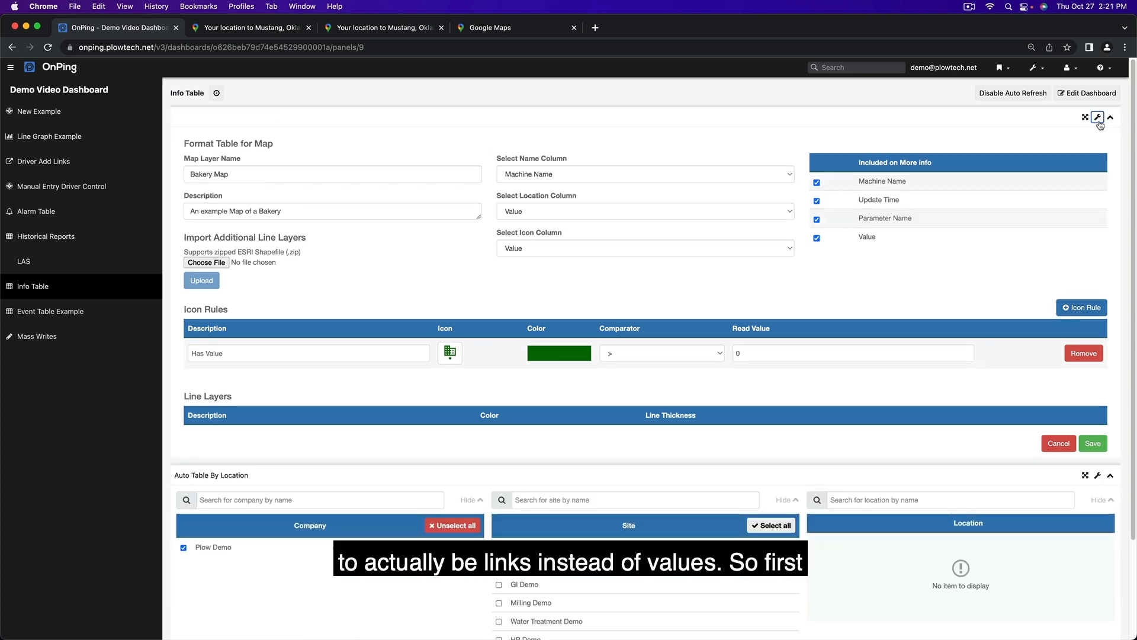
pyautogui.click(1058, 447)
pyautogui.click(1106, 121)
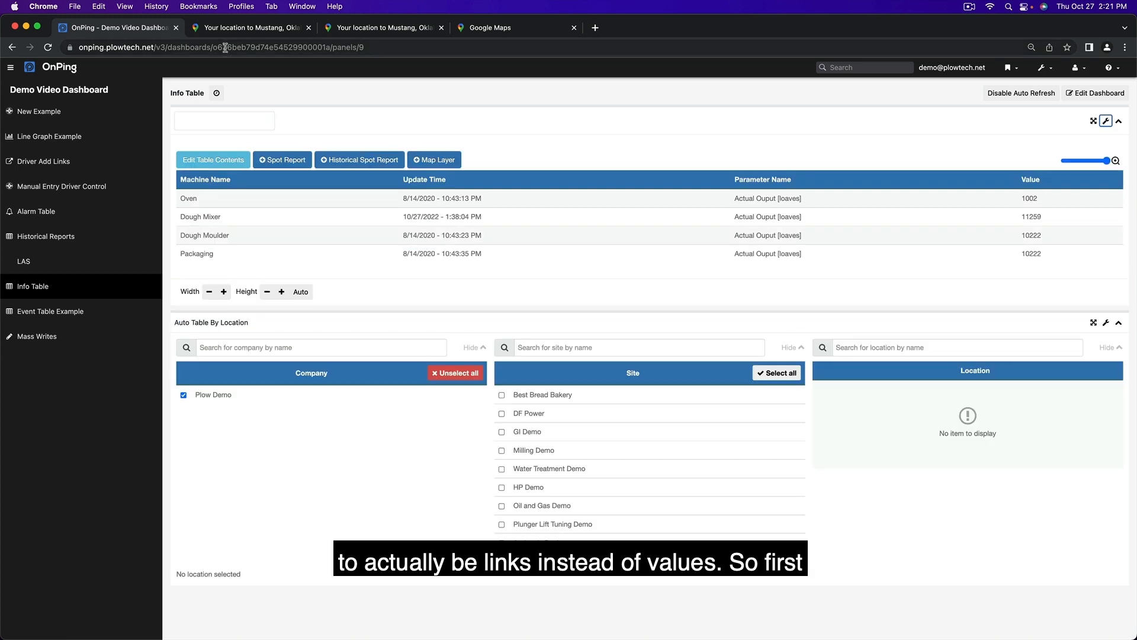
# - Copy the web address of the Info Table dashboard page
pyautogui.click(225, 48)
pyautogui.rightClick(225, 48)
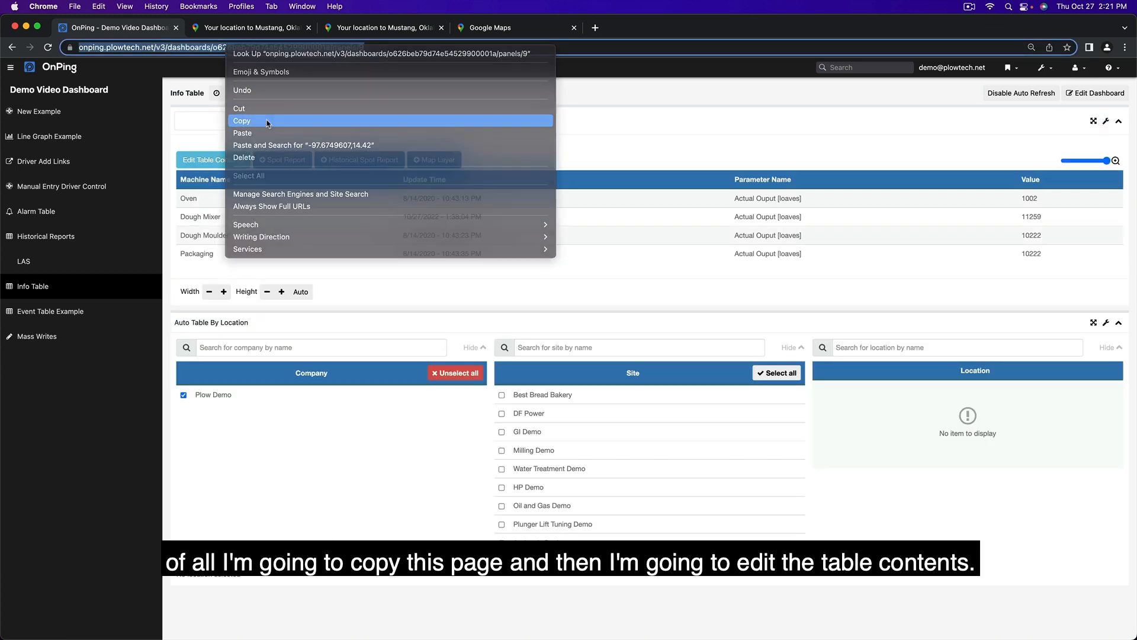
pyautogui.click(267, 122)
# - Change the Oven cell under Machine Name to a text link, [Oven] plus the copied address in parentheses, save the custom table and test the link
pyautogui.click(201, 160)
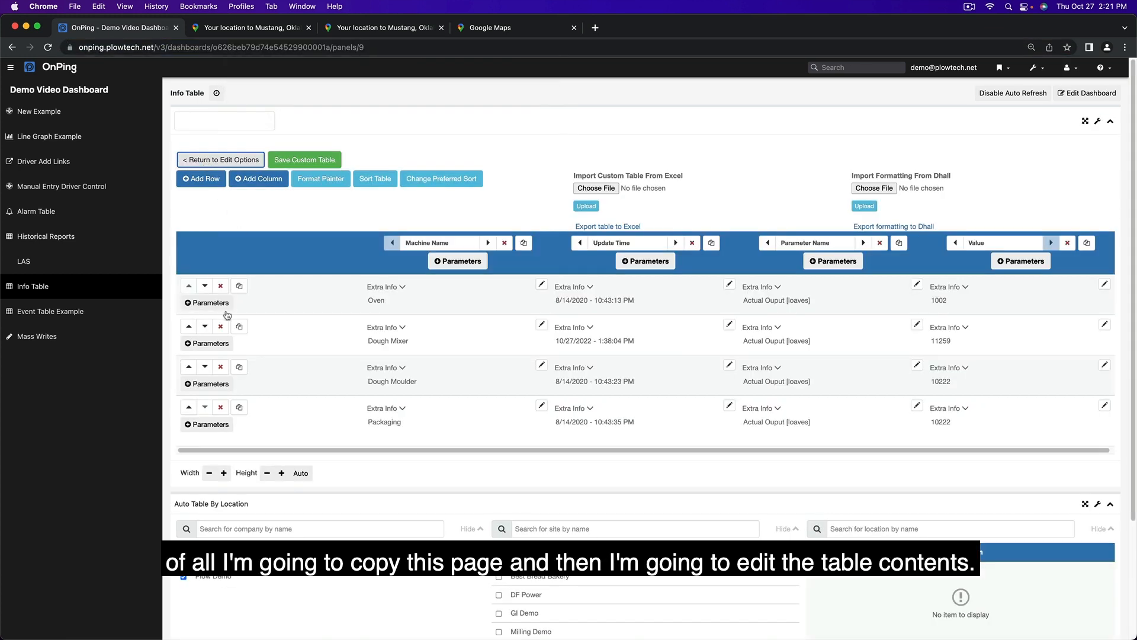
pyautogui.click(407, 305)
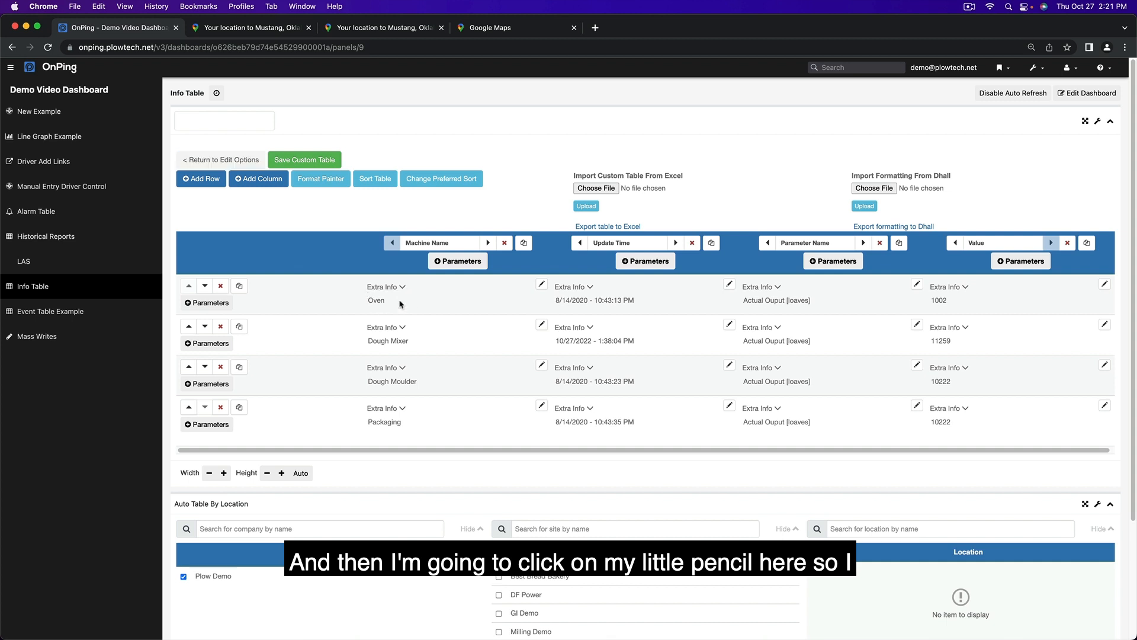
pyautogui.click(541, 284)
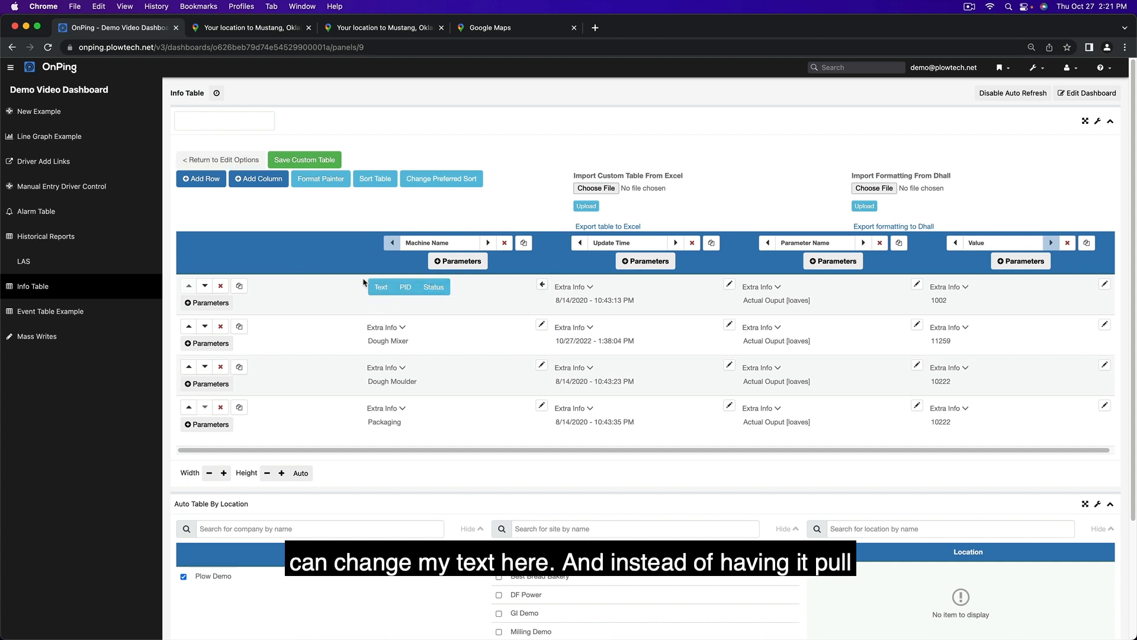
pyautogui.click(385, 288)
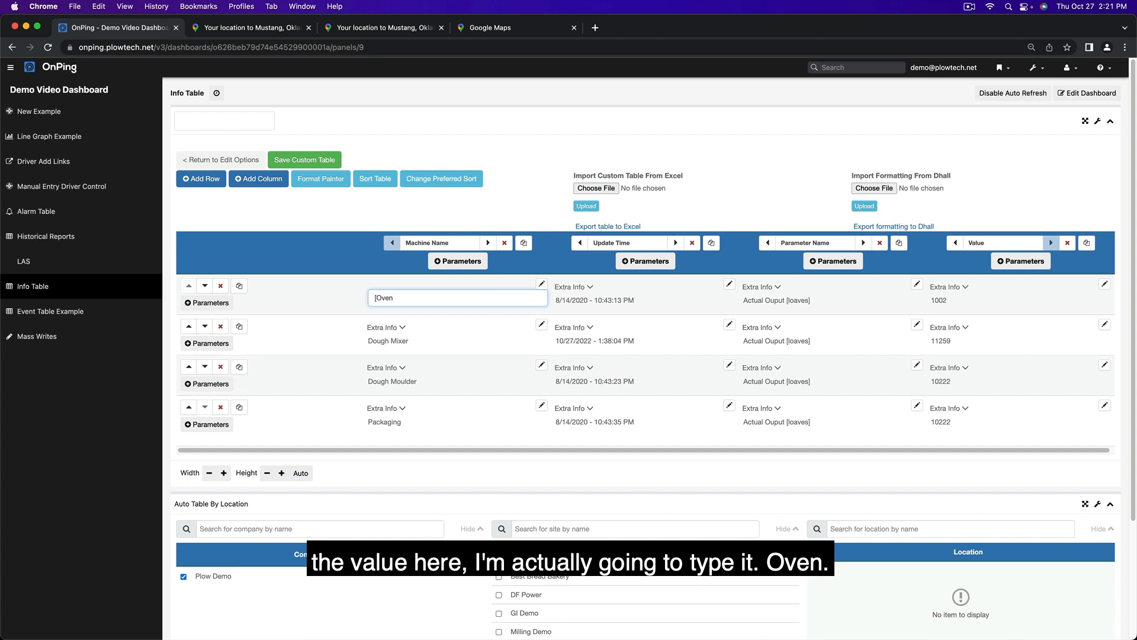
pyautogui.press('super+v')
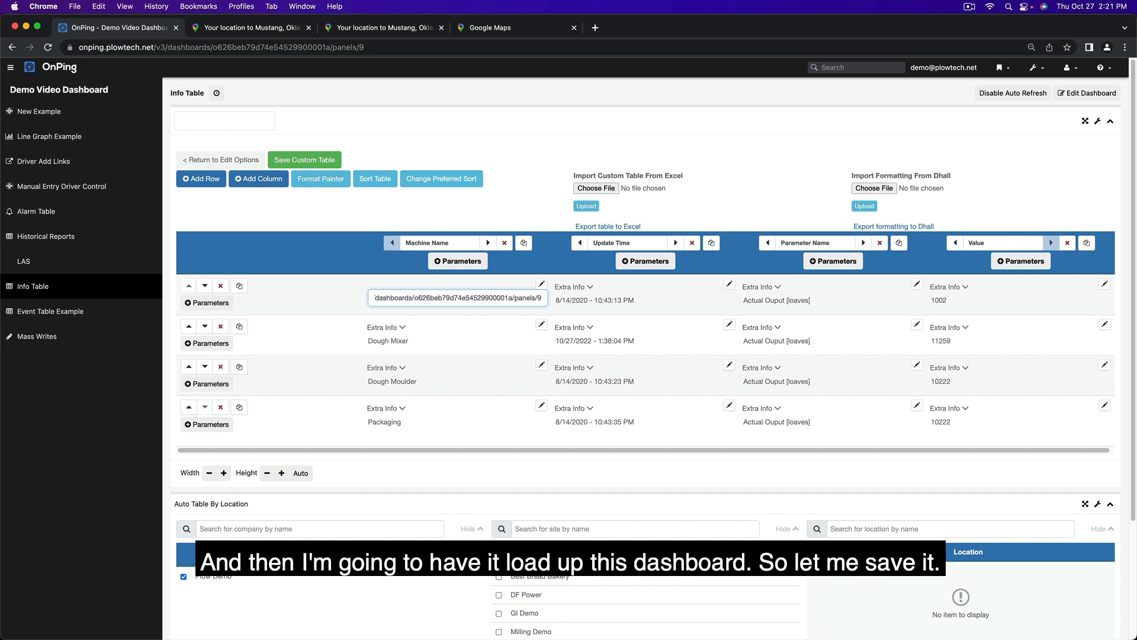
pyautogui.write(')')
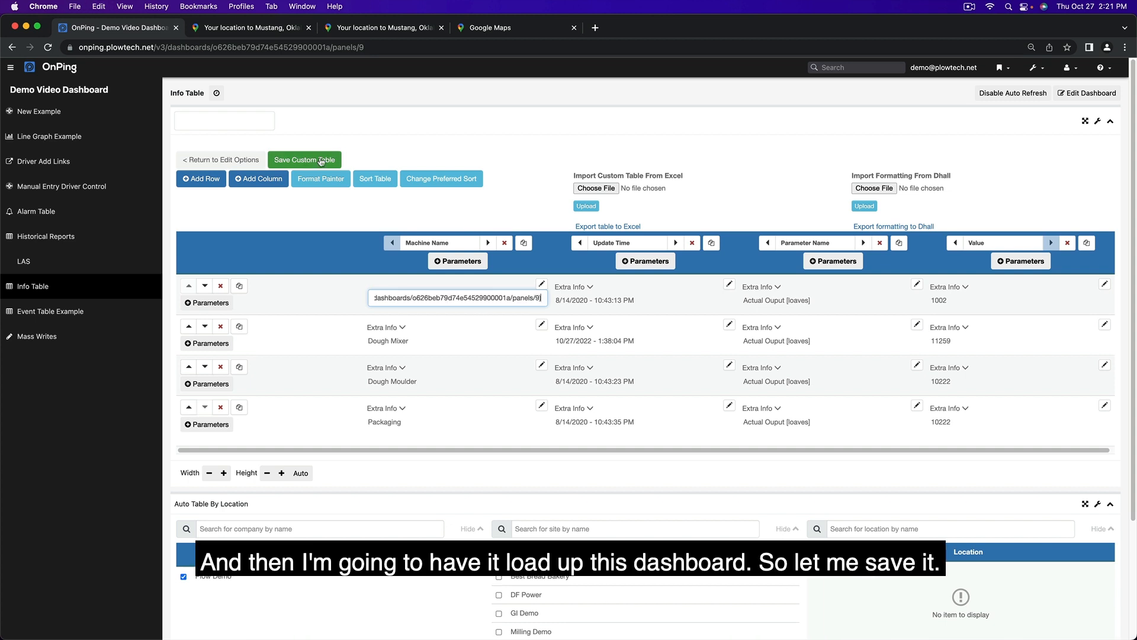
pyautogui.click(320, 161)
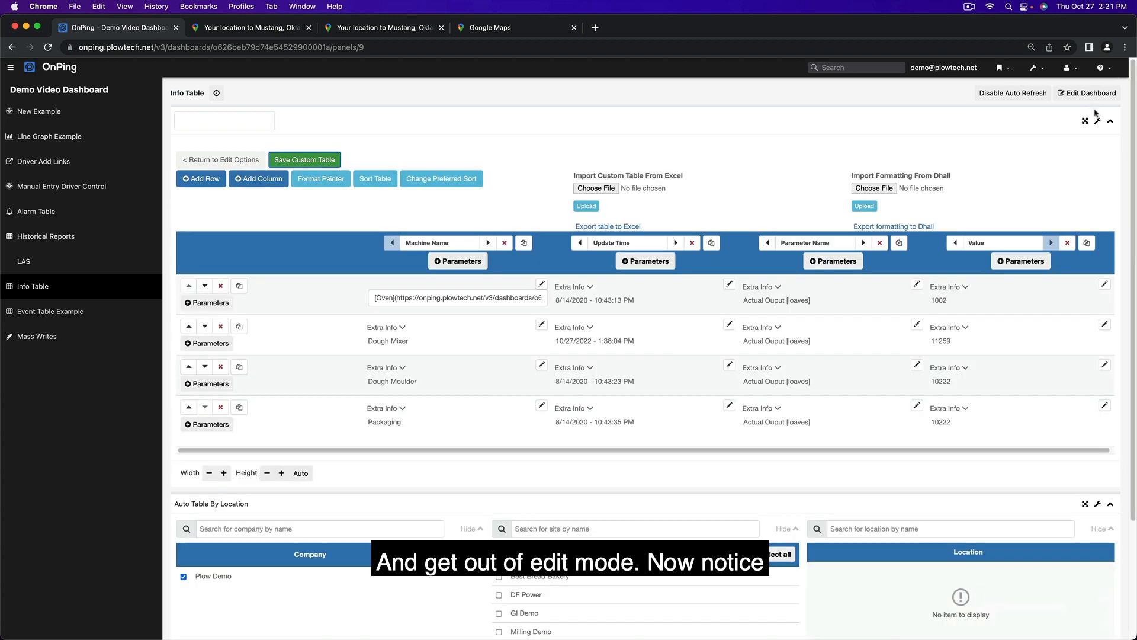
pyautogui.click(1098, 119)
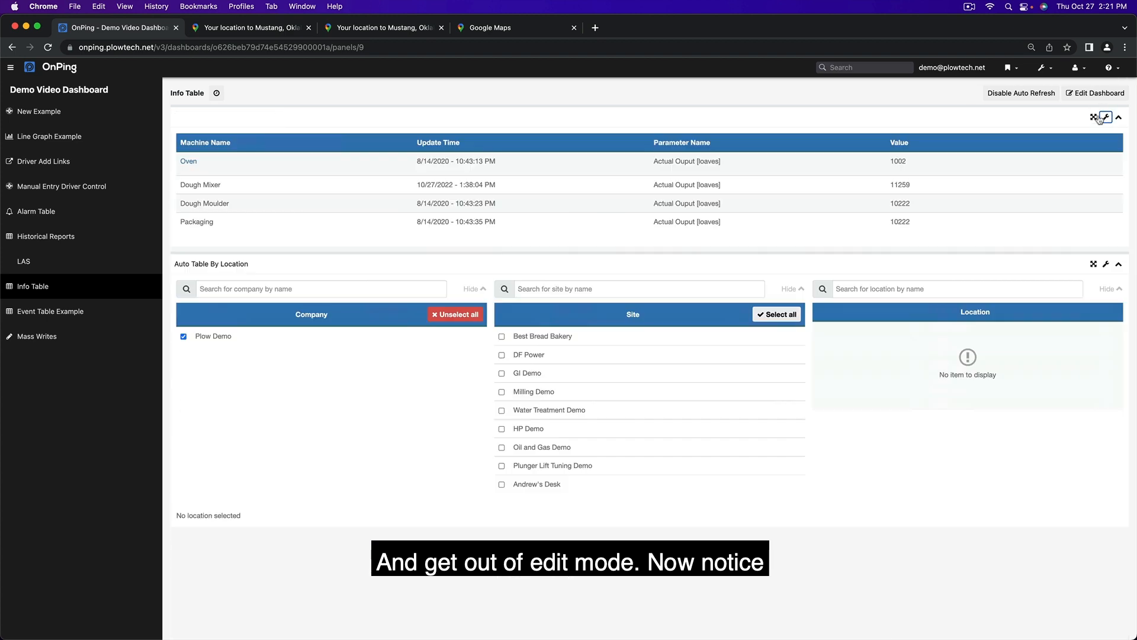
pyautogui.click(189, 163)
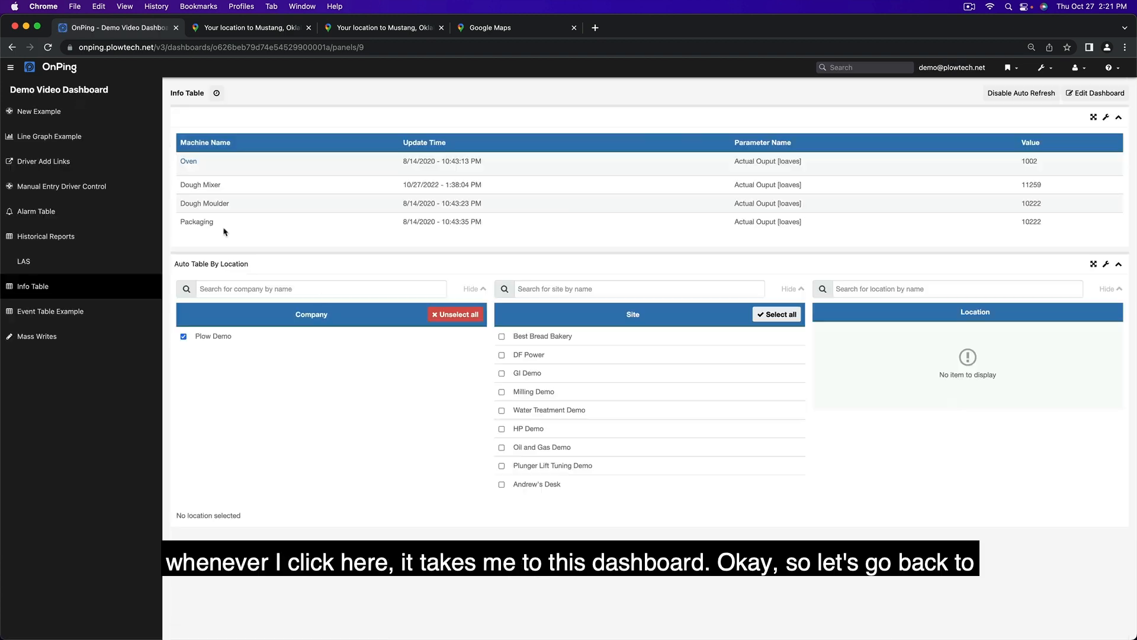
# - Open the OnPing map again and show the Bakery Map layer
pyautogui.click(1009, 69)
pyautogui.click(972, 211)
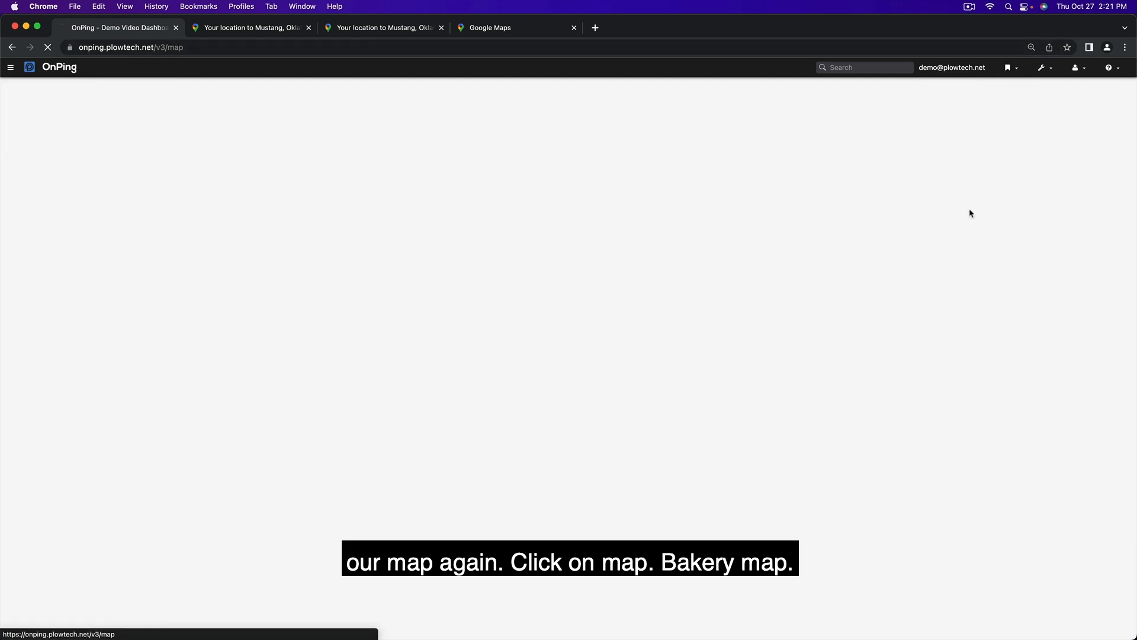
pyautogui.click(1093, 73)
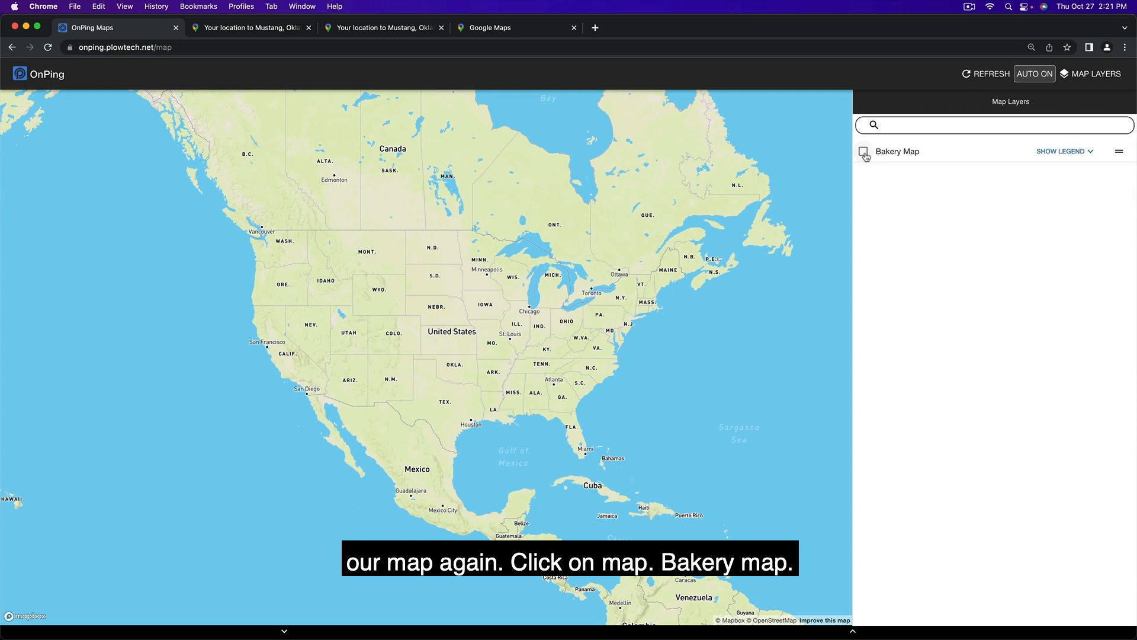
pyautogui.click(864, 152)
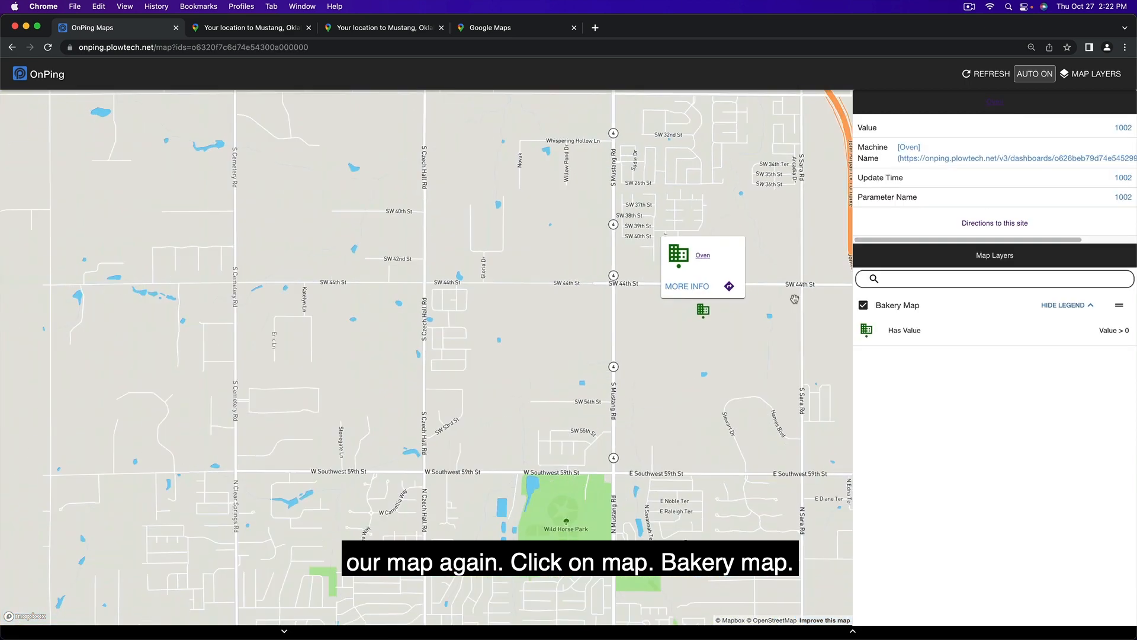
# - Follow the Oven link in the popup of the building marker near SW 44th St to its dashboard, and return to the map
pyautogui.scroll(-3, 794, 298)
pyautogui.moveTo(733, 326); pyautogui.dragTo(584, 324)
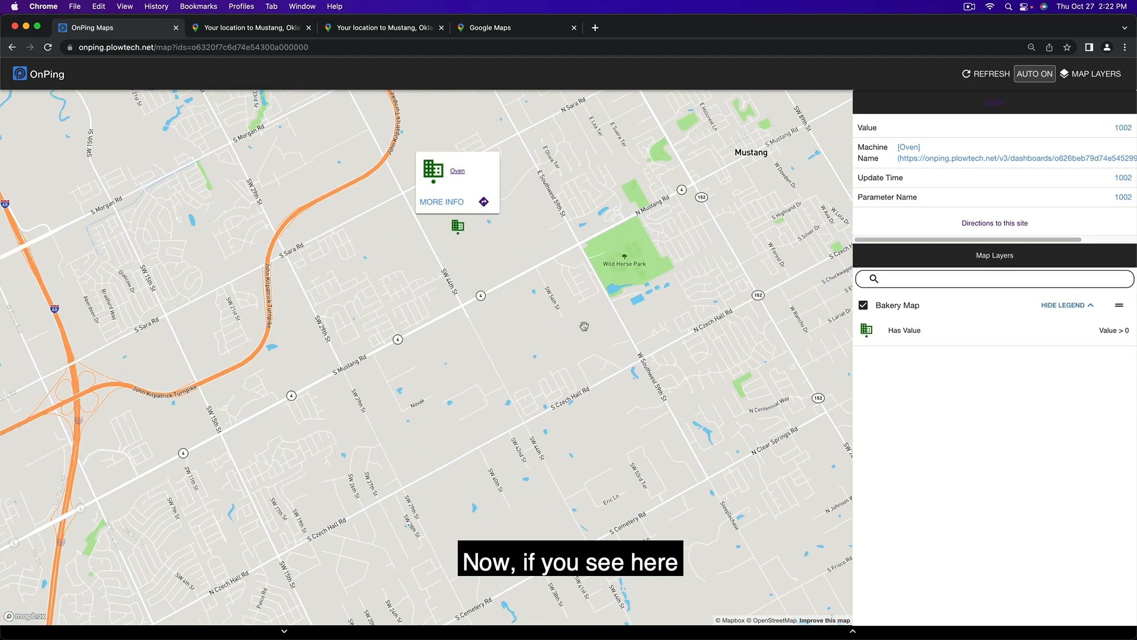
pyautogui.click(457, 172)
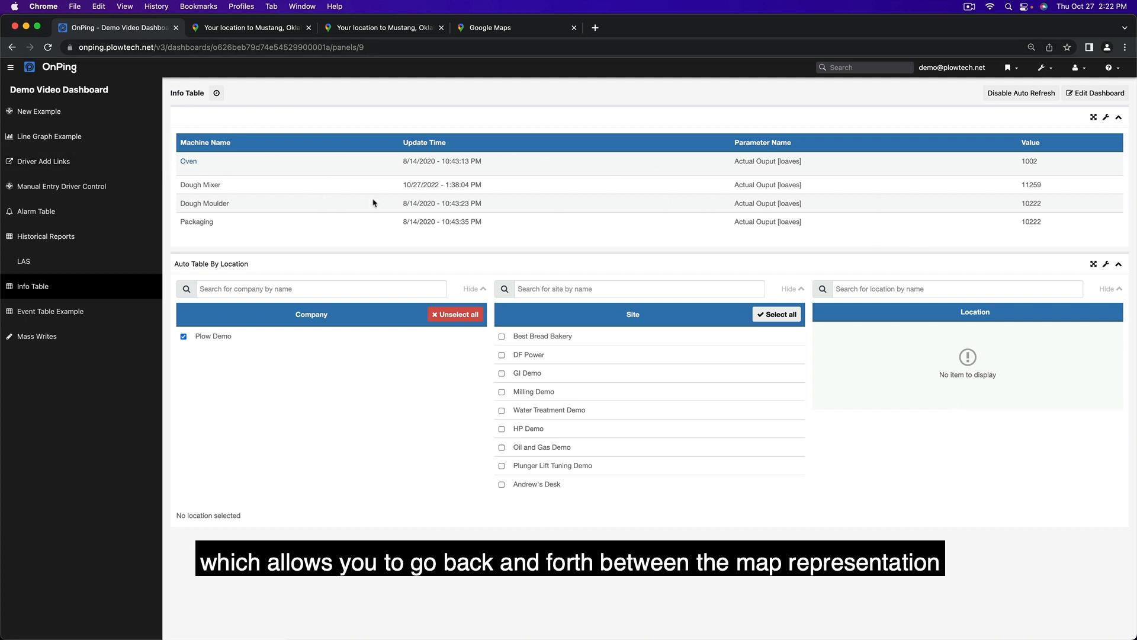
pyautogui.click(12, 47)
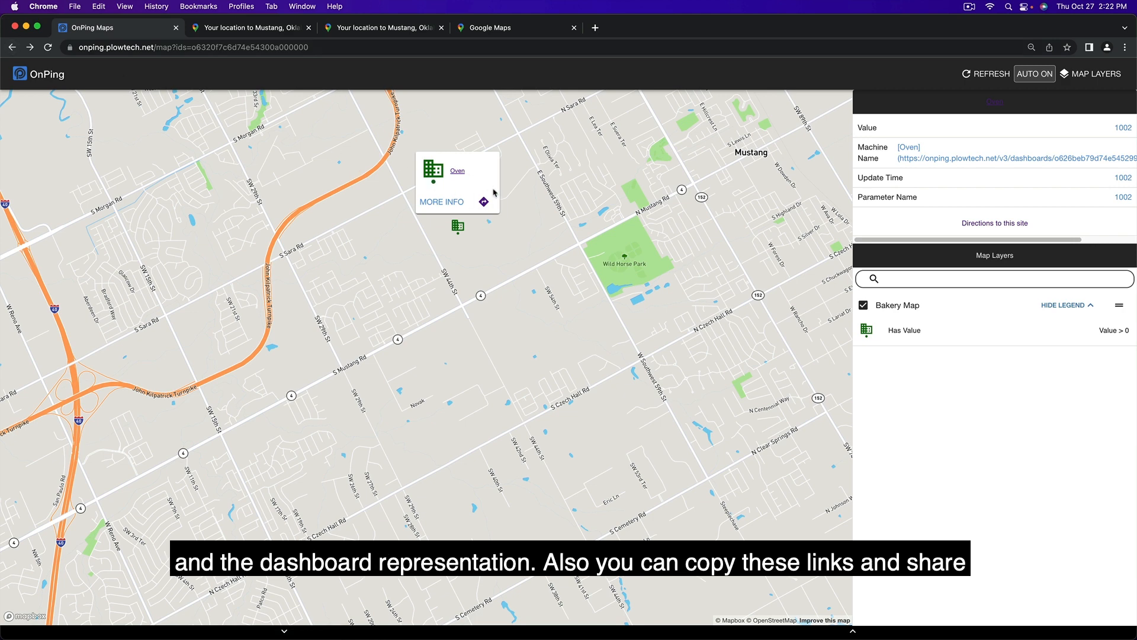
# - Copy the web address of the Bakery Map view and open it in a new browser tab
pyautogui.click(322, 47)
pyautogui.rightClick(99, 48)
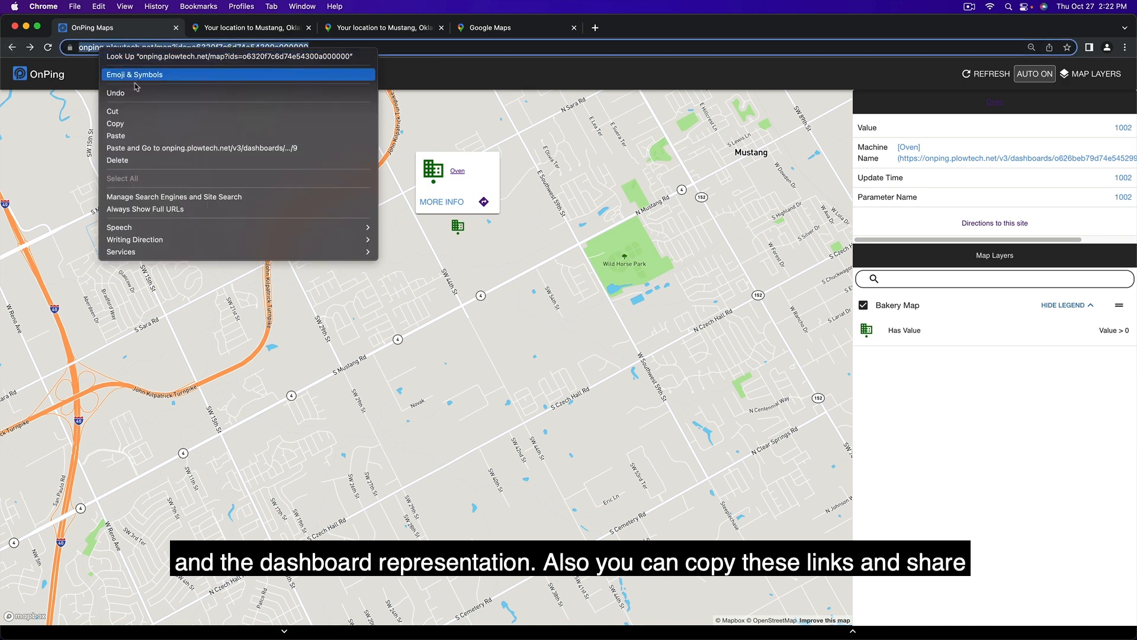
pyautogui.click(141, 124)
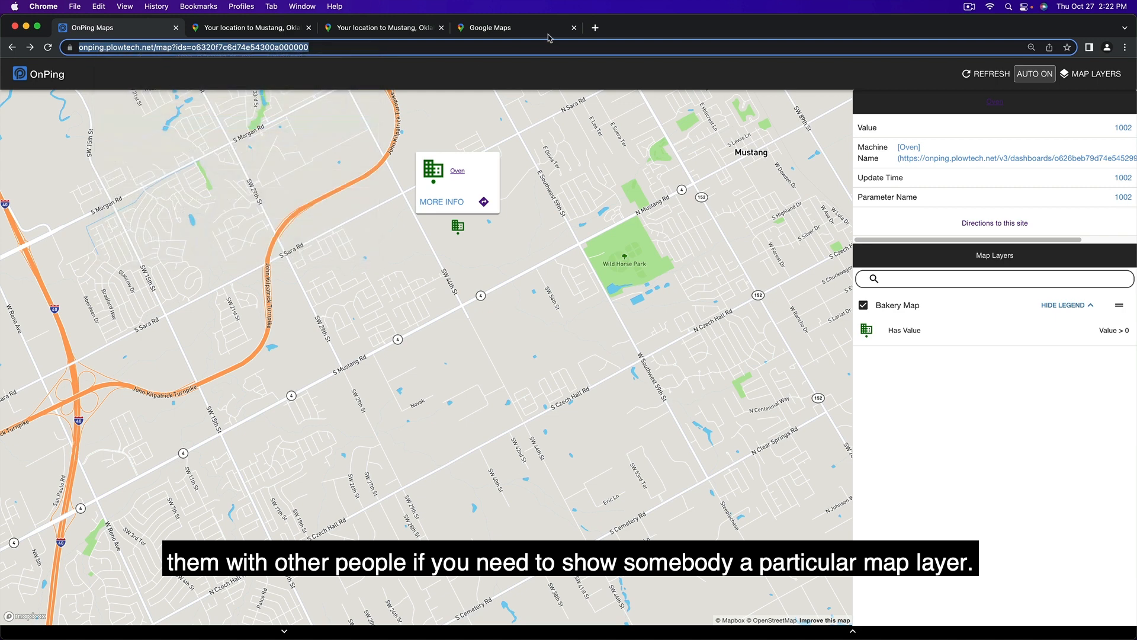
pyautogui.click(595, 28)
pyautogui.rightClick(599, 50)
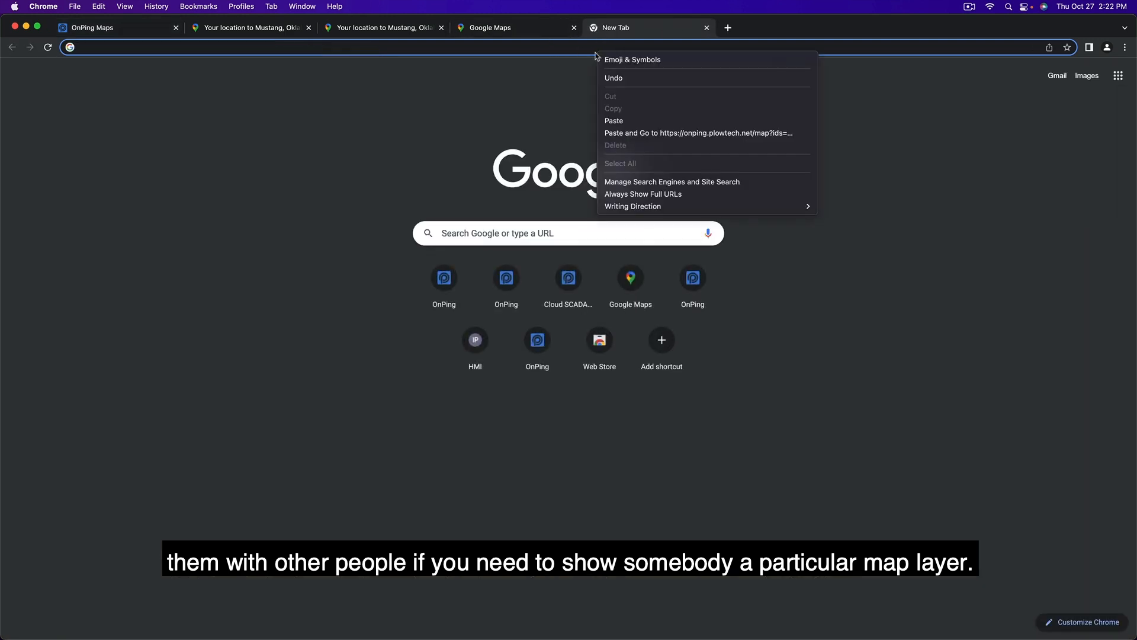
pyautogui.click(637, 133)
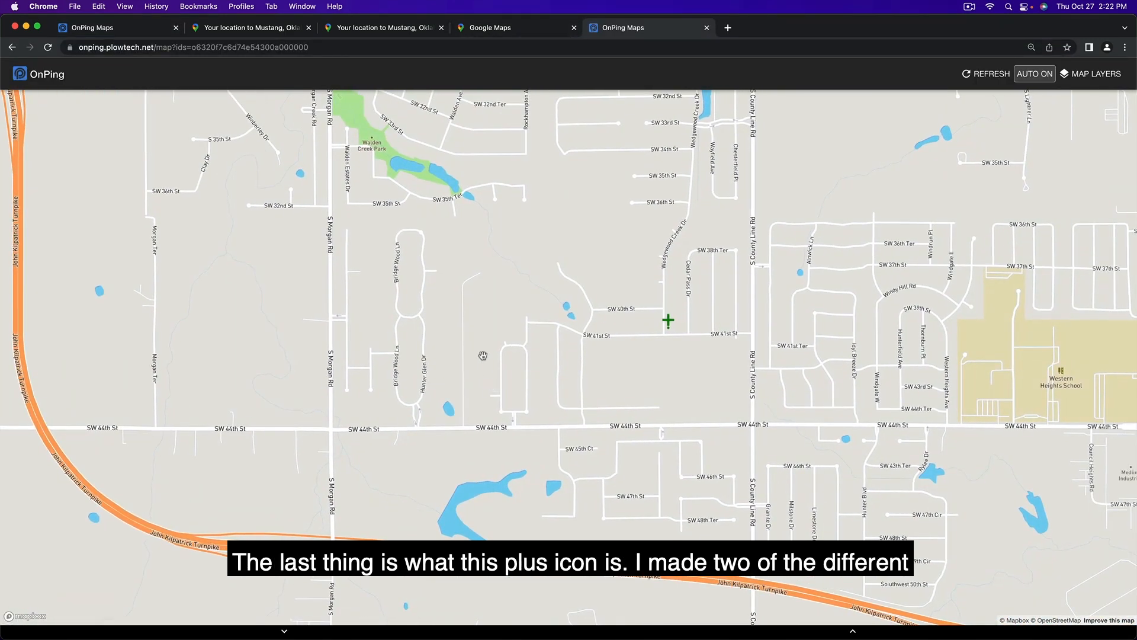
# - Expand the plus marker near SW 41st St and view the popup of one of its overlapping devices
pyautogui.moveTo(608, 328); pyautogui.dragTo(505, 334)
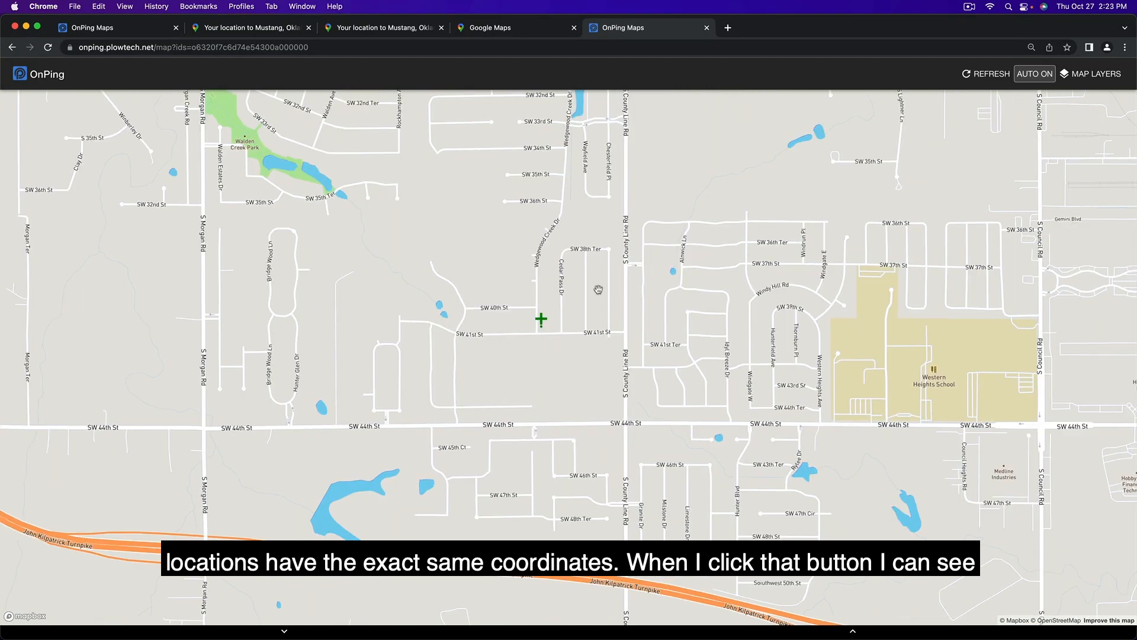
pyautogui.click(541, 323)
pyautogui.click(549, 324)
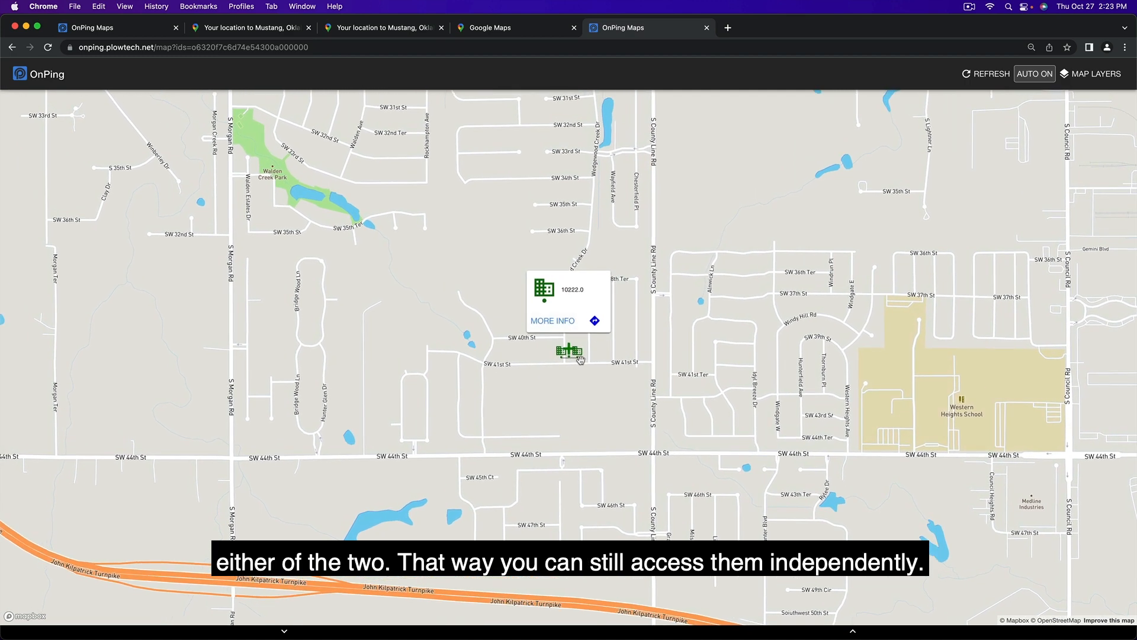
pyautogui.scroll(3, 579, 358)
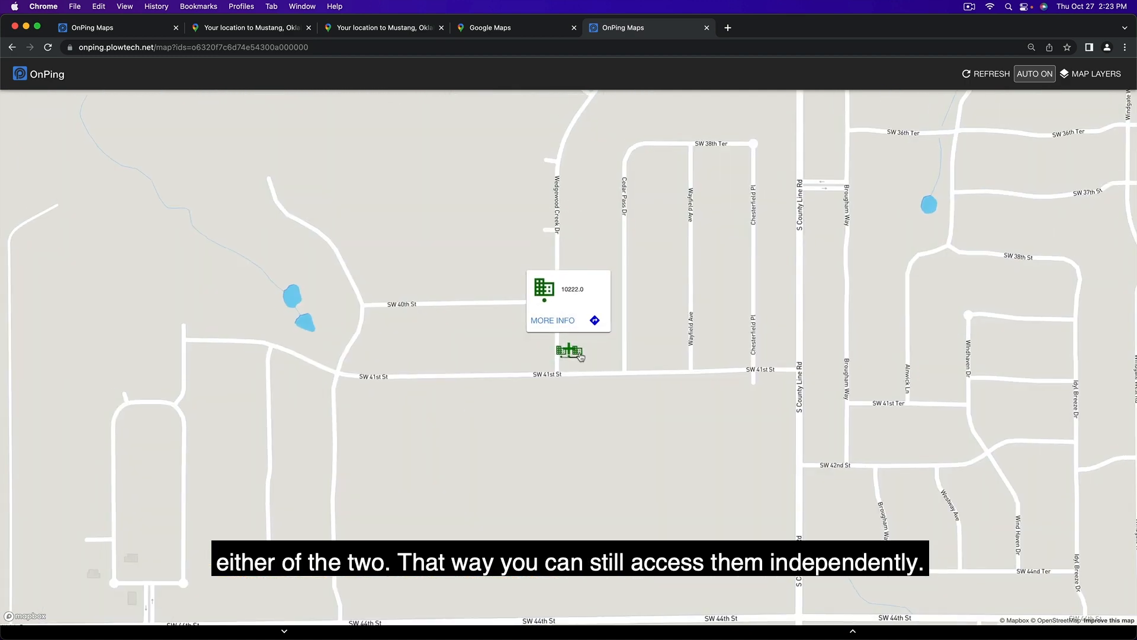